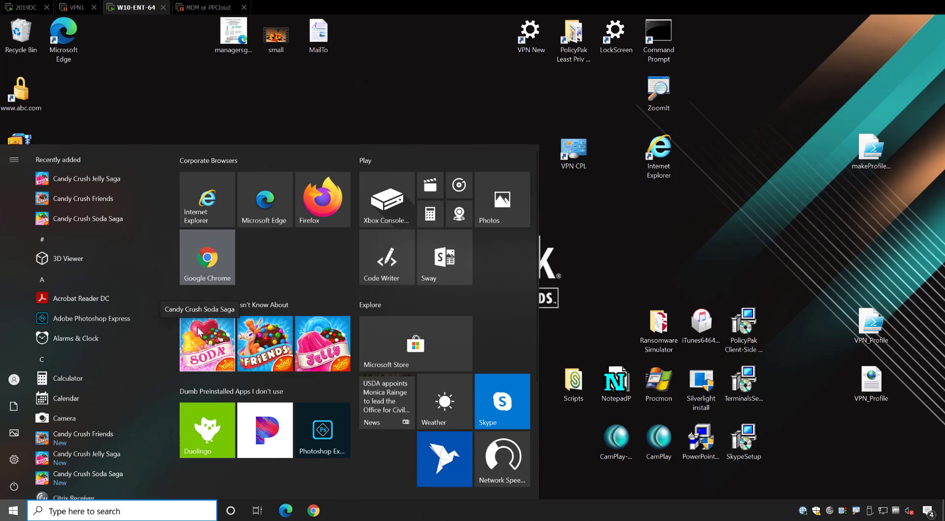
- Launch Candy Crush Soda Saga on the W10-ENT-64 machine, close it, and review the games and preinstalled apps in the Start menu
{"action": "left_click", "coordinate": [202, 364]}
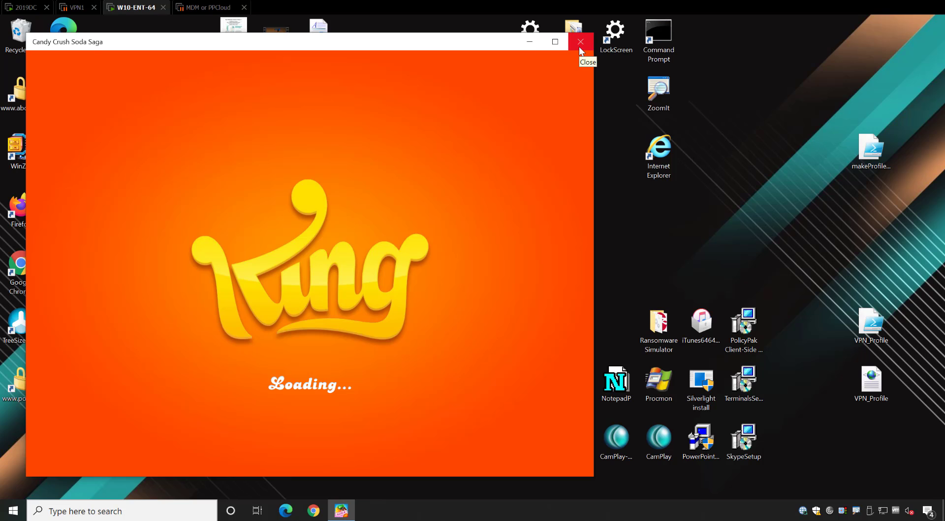
{"action": "left_click", "coordinate": [580, 42]}
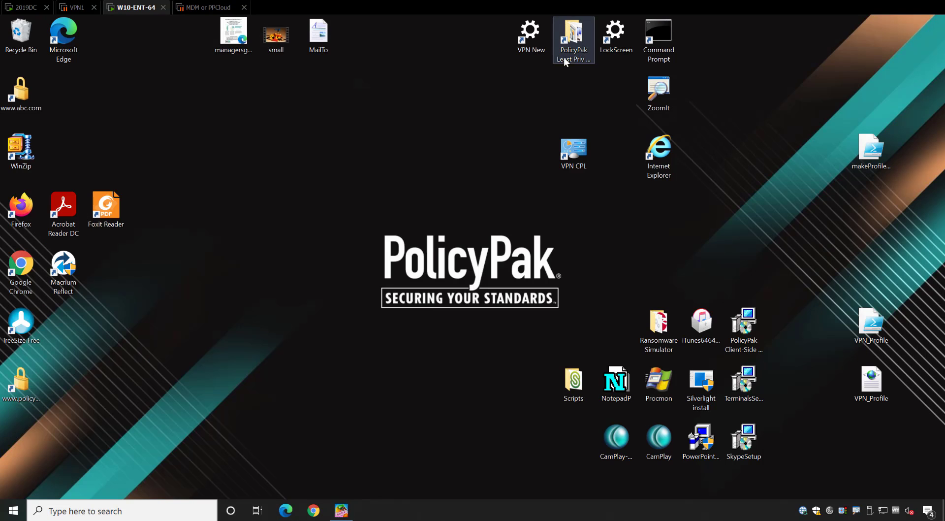
{"action": "key", "text": "super"}
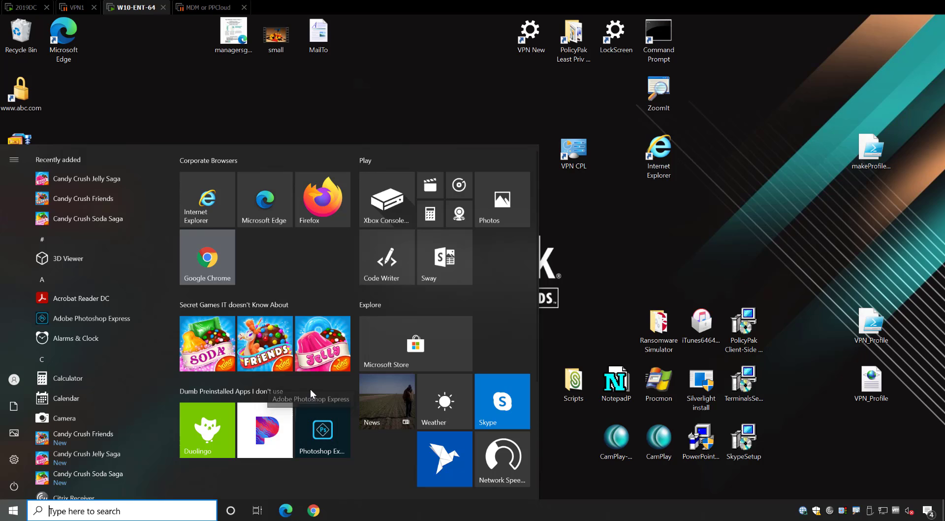
{"action": "left_click", "coordinate": [241, 111]}
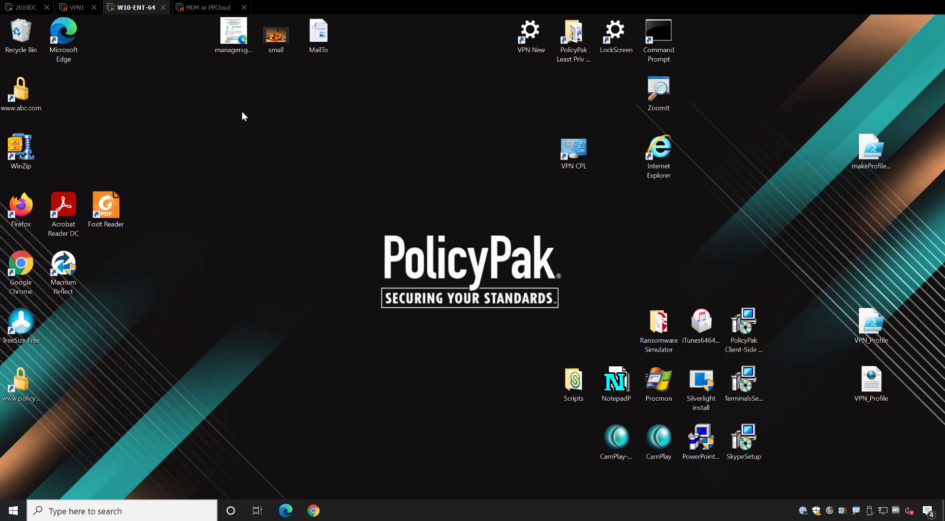
- On the 2019DC machine, create a GPO named "Manage our Windows Store and APPX" linked to the East Sales Users OU
{"action": "left_click", "coordinate": [20, 7]}
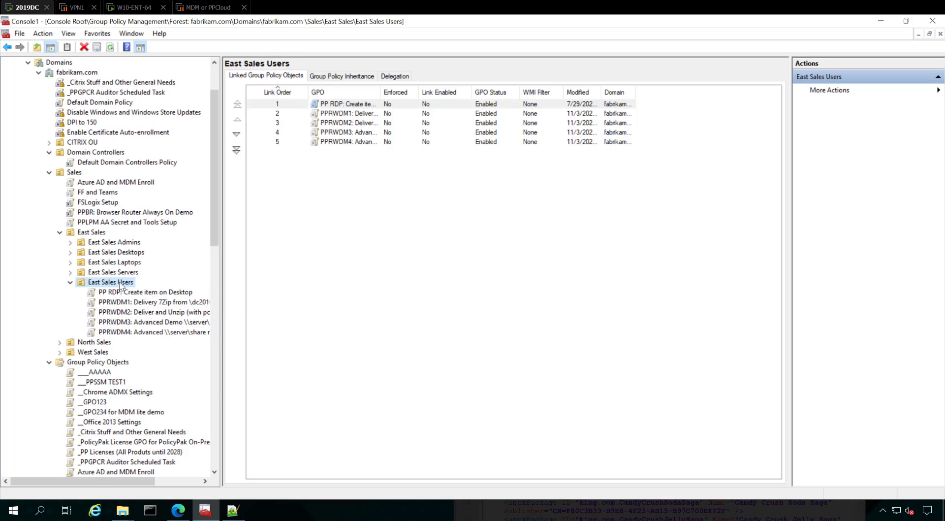
{"action": "right_click", "coordinate": [119, 282]}
{"action": "left_click", "coordinate": [177, 290]}
{"action": "type", "text": "Ma"}
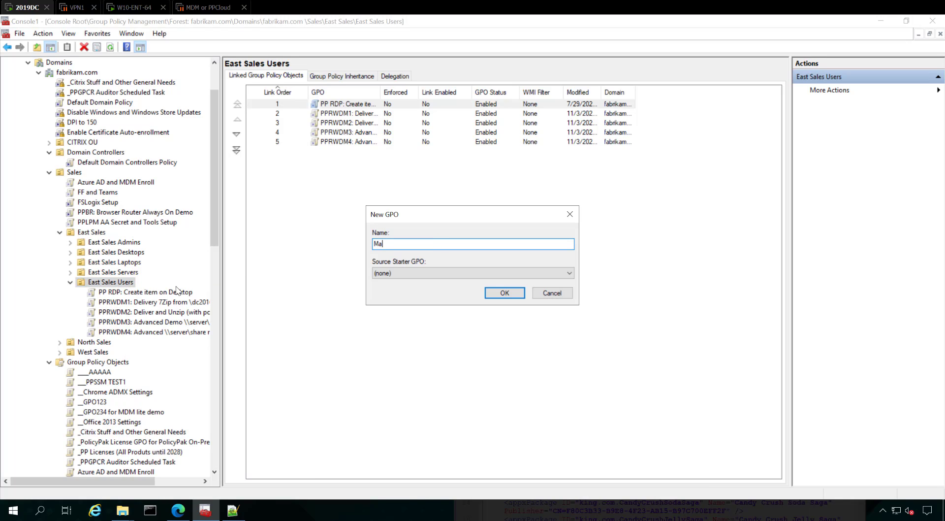
{"action": "type", "text": "nage our Windows Store and APPX"}
{"action": "key", "text": "Return"}
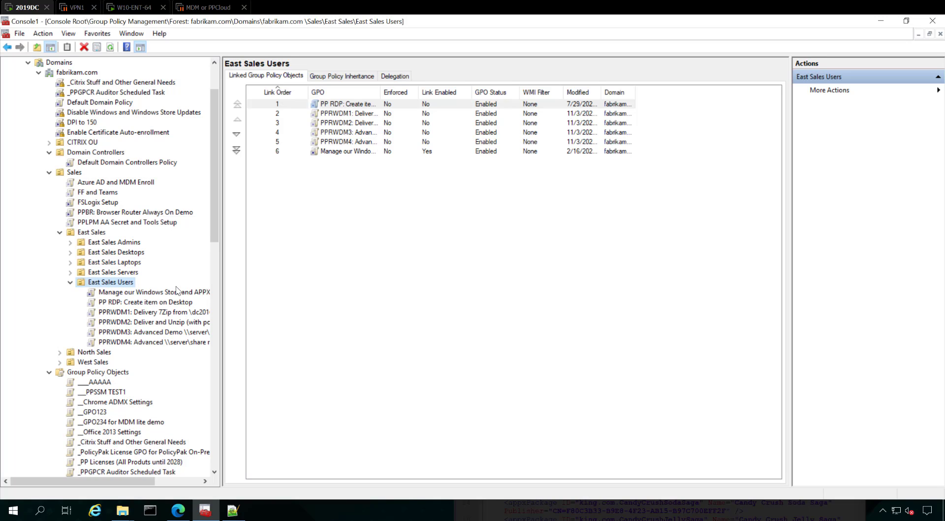
- Edit the new GPO and open Software Package Manager under the user-side PolicyPak Apps and Patch Management node
{"action": "right_click", "coordinate": [181, 294]}
{"action": "left_click", "coordinate": [193, 302]}
{"action": "double_click", "coordinate": [285, 65]}
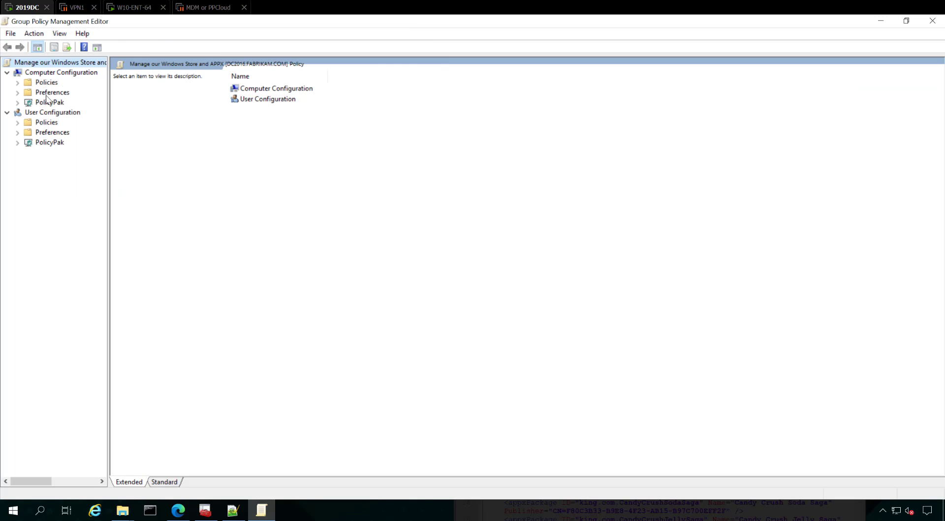
{"action": "left_click", "coordinate": [18, 144]}
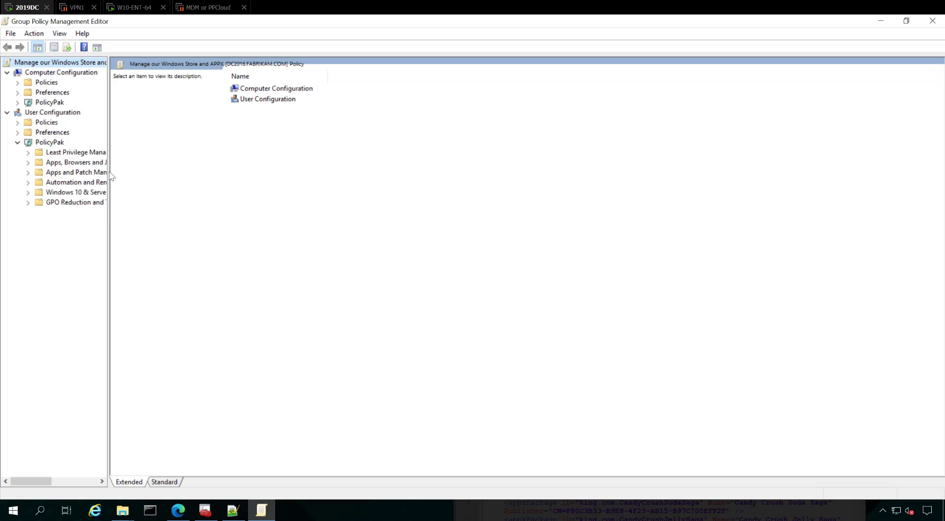
{"action": "left_click_drag", "start_coordinate": [110, 176], "coordinate": [178, 173]}
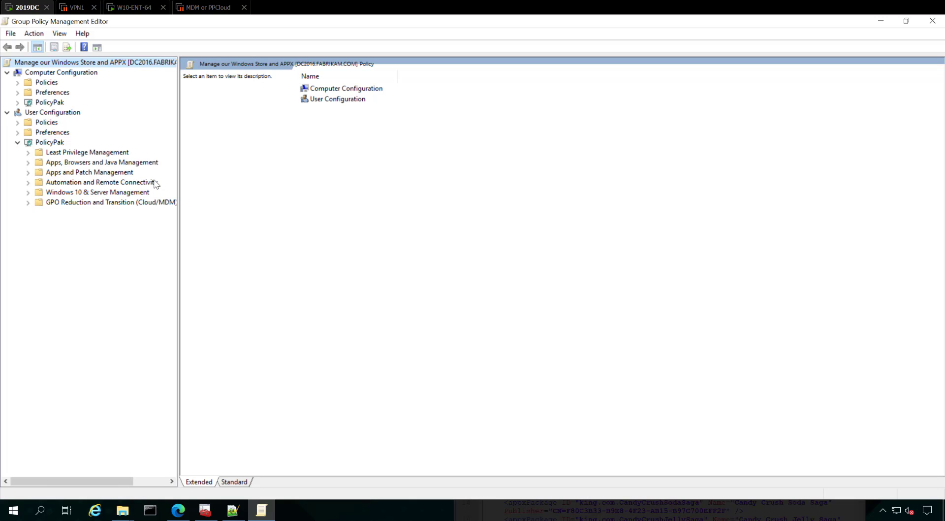
{"action": "double_click", "coordinate": [92, 173]}
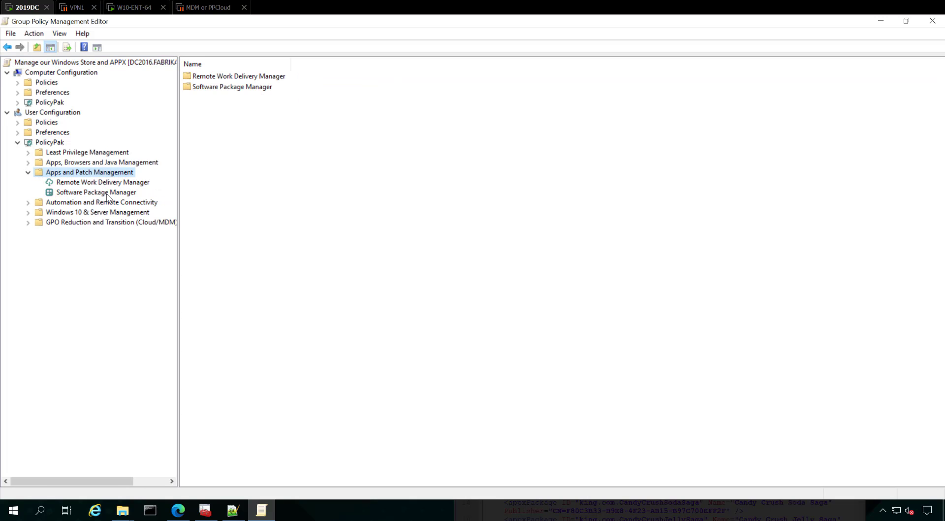
{"action": "left_click", "coordinate": [98, 193]}
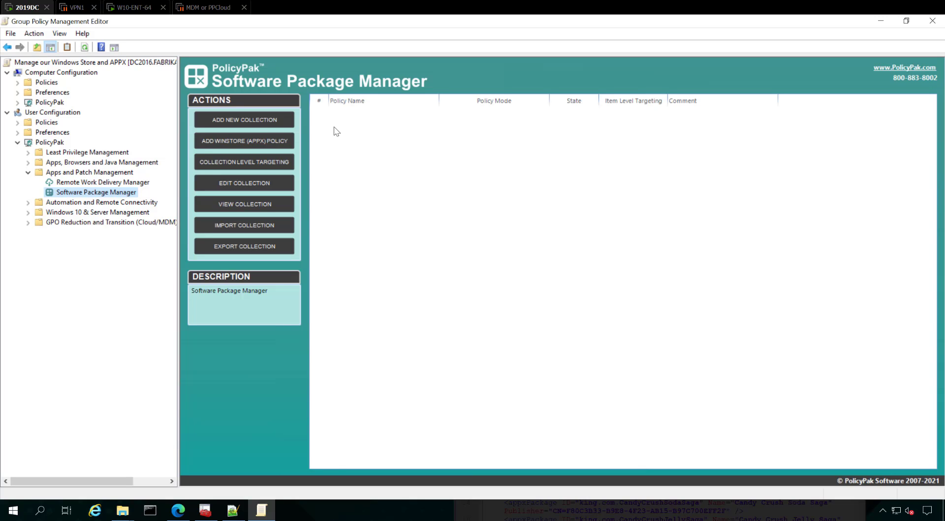
- Add a new Windows Store (AppX) policy named "Crush Candy Crush Soda"
{"action": "right_click", "coordinate": [343, 129]}
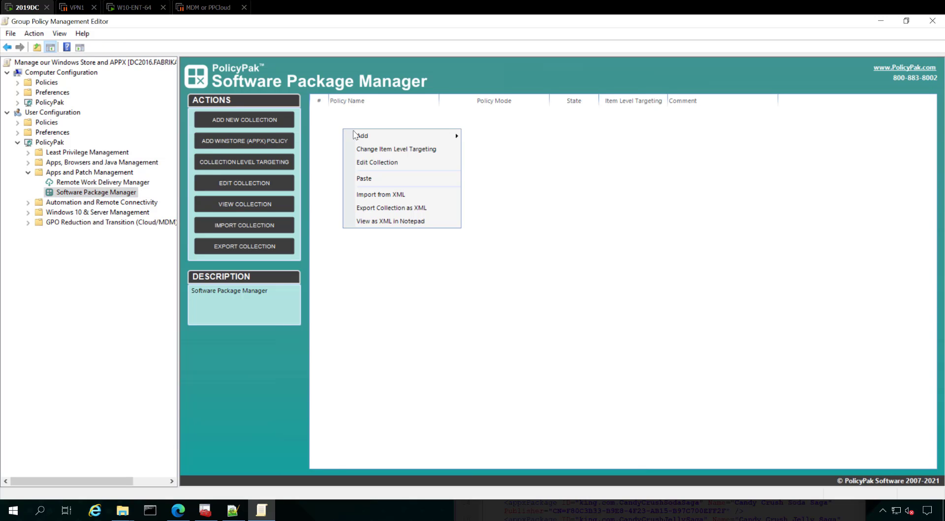
{"action": "mouse_move", "coordinate": [367, 137]}
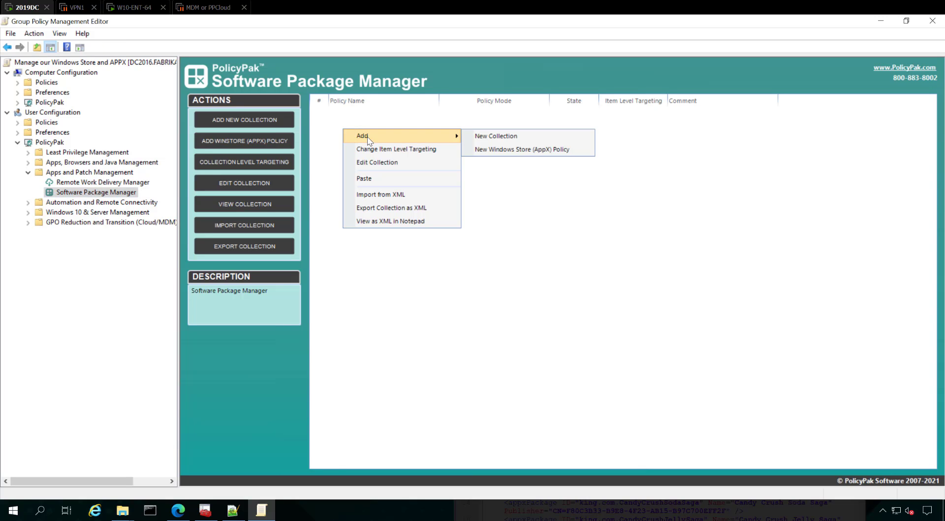
{"action": "left_click", "coordinate": [572, 152]}
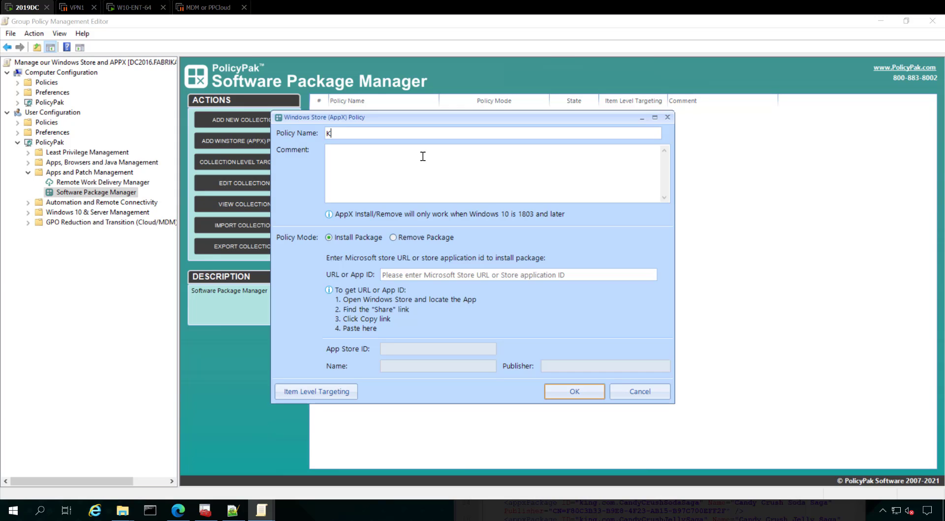
{"action": "type", "text": "Crush Candy Crush Soda"}
- Set the policy to remove any package whose name matches the wildcard *soda* and save it
{"action": "left_click", "coordinate": [393, 236]}
{"action": "left_click", "coordinate": [342, 290]}
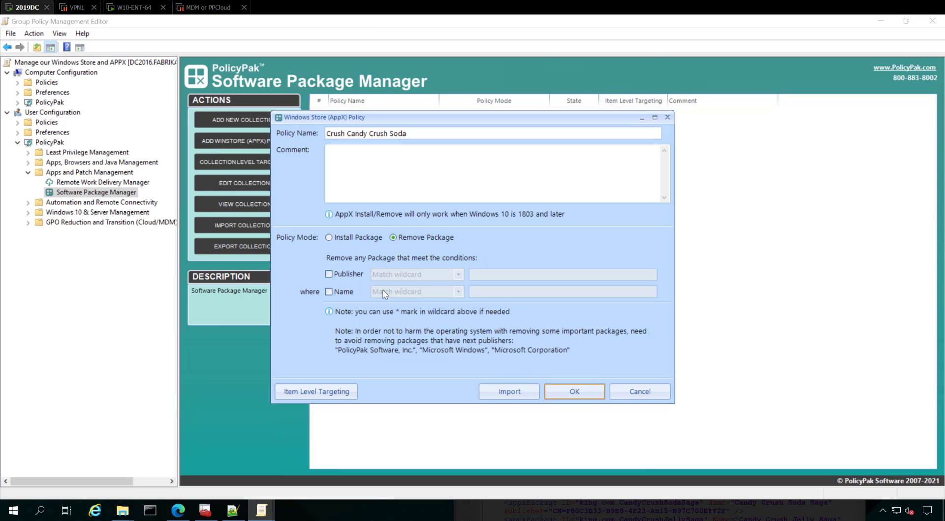
{"action": "type", "text": "*"}
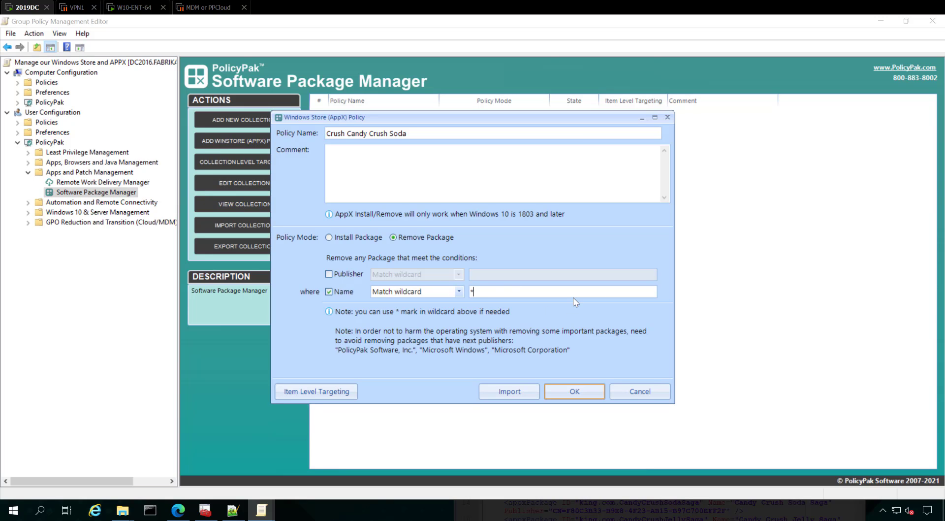
{"action": "type", "text": "soda*"}
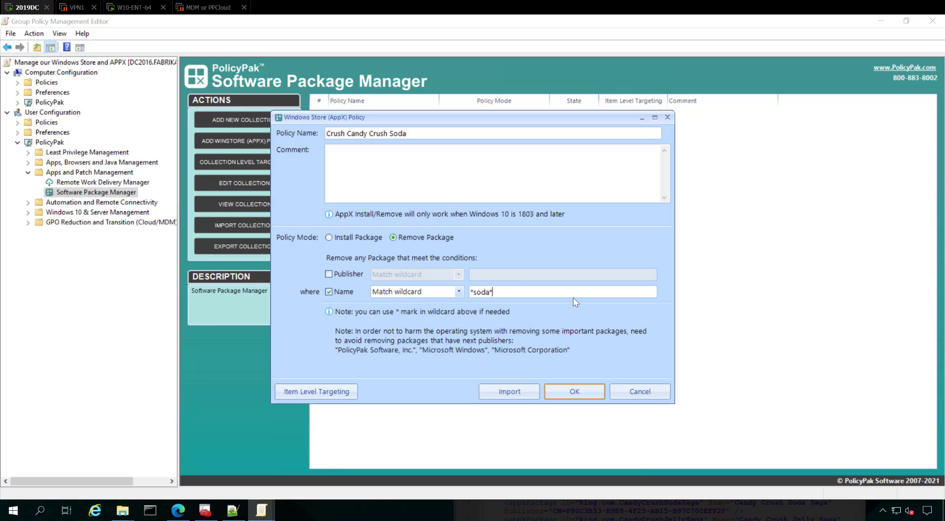
{"action": "left_click", "coordinate": [565, 391]}
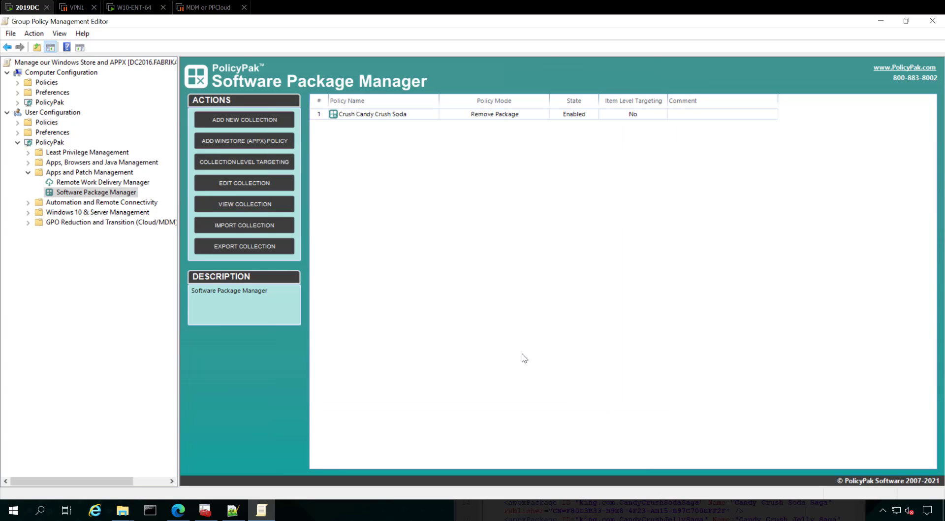
- Switch to the W10-ENT-64 machine and run gpupdate in a Command Prompt
{"action": "left_click", "coordinate": [130, 8]}
{"action": "double_click", "coordinate": [642, 53]}
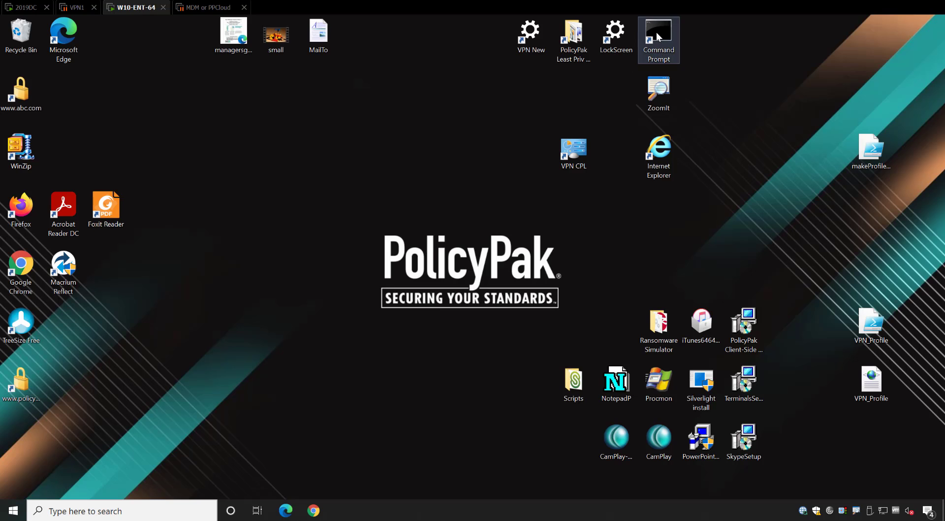
{"action": "type", "text": "gpupdate"}
{"action": "key", "text": "Return"}
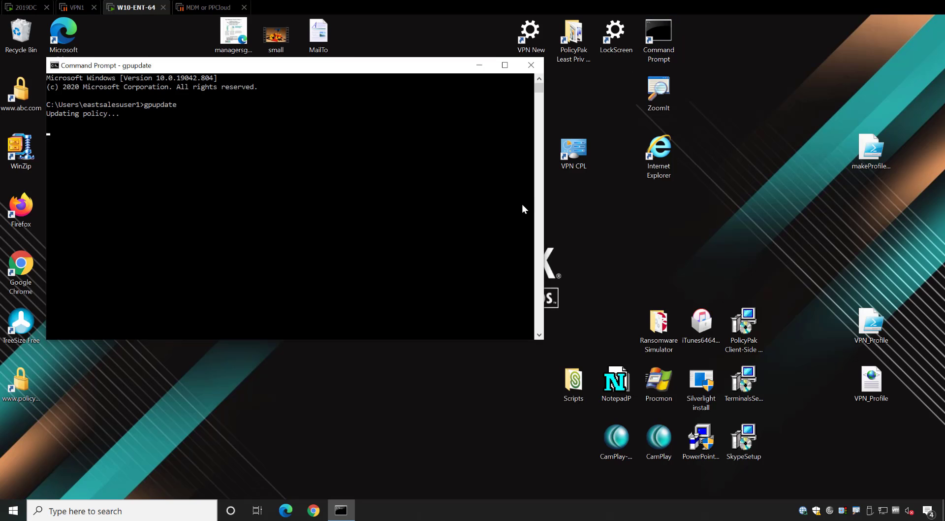
- Check the Start menu's game tiles for Candy Crush Soda Saga after the policy update
{"action": "key", "text": "super"}
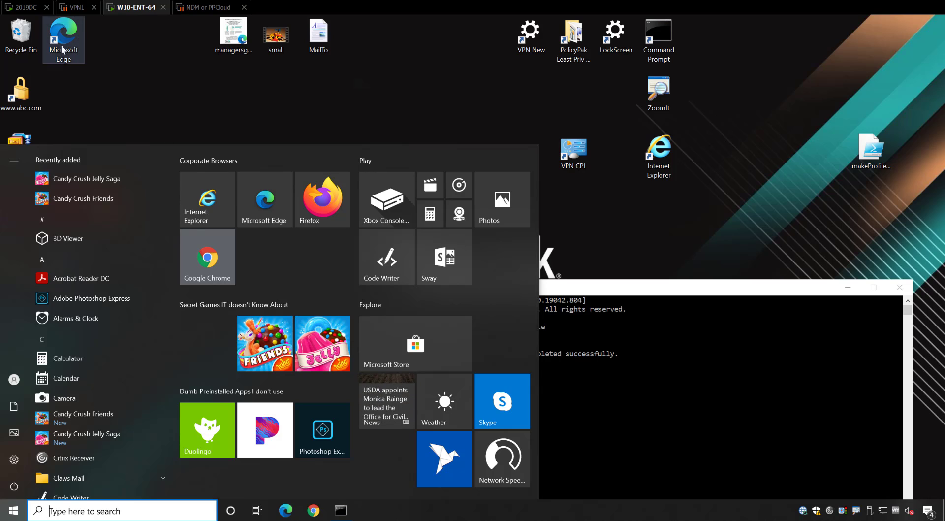
{"action": "left_click", "coordinate": [666, 295]}
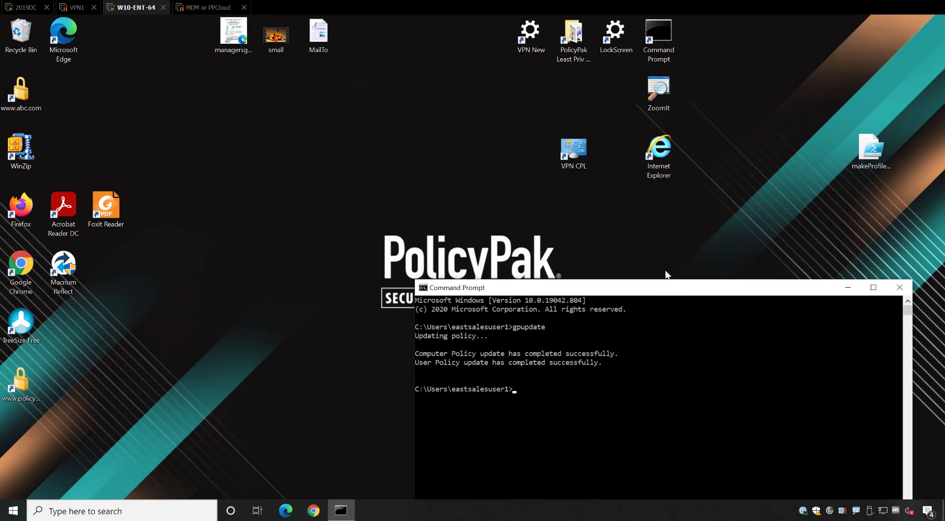
{"action": "left_click", "coordinate": [279, 485]}
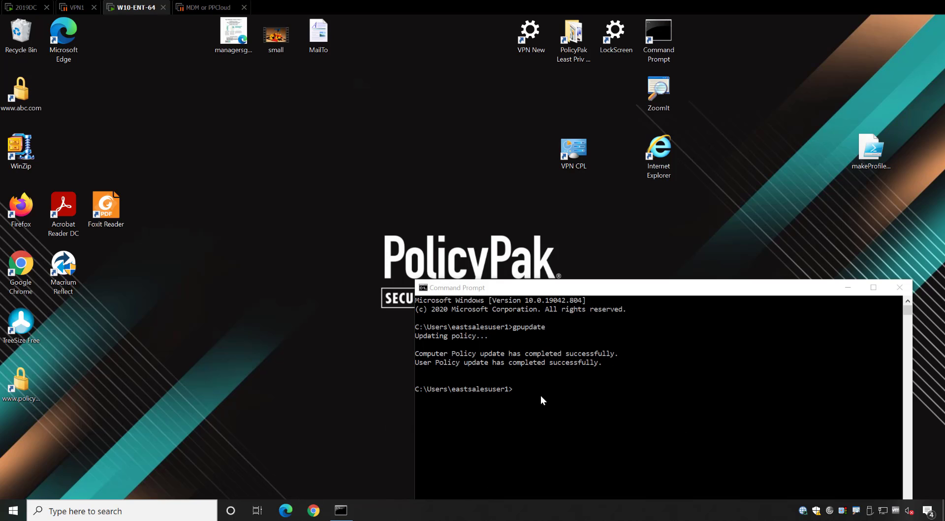
- Launch PolicyPak Software Package Manager Helper from the PolicyPak Extras folder on DVD drive D:
{"action": "key", "text": "super"}
{"action": "type", "text": "file"}
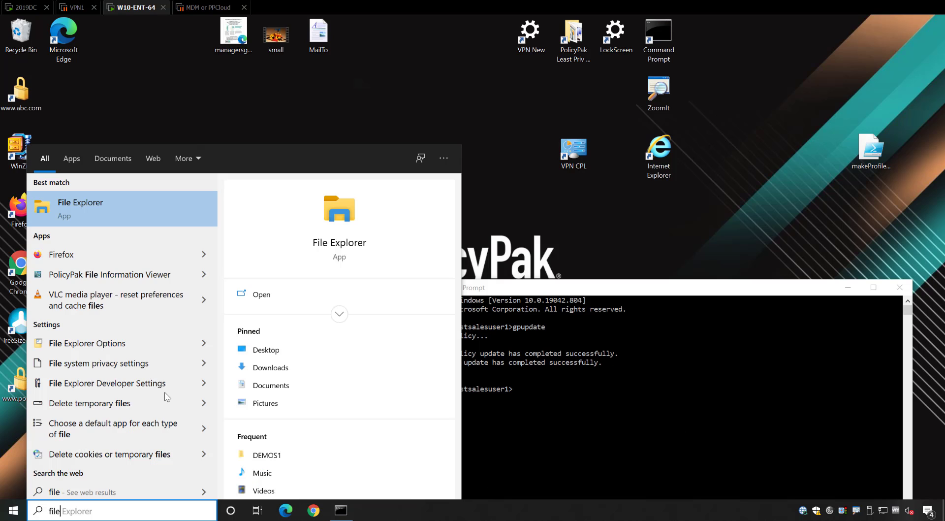
{"action": "key", "text": "Return"}
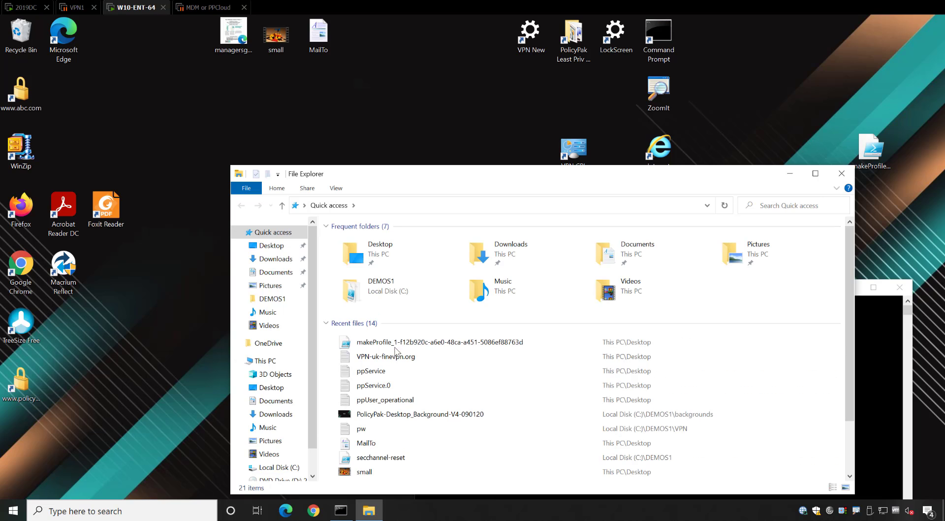
{"action": "scroll", "coordinate": [268, 428], "scroll_direction": "down", "scroll_amount": 1}
{"action": "left_click", "coordinate": [278, 446]}
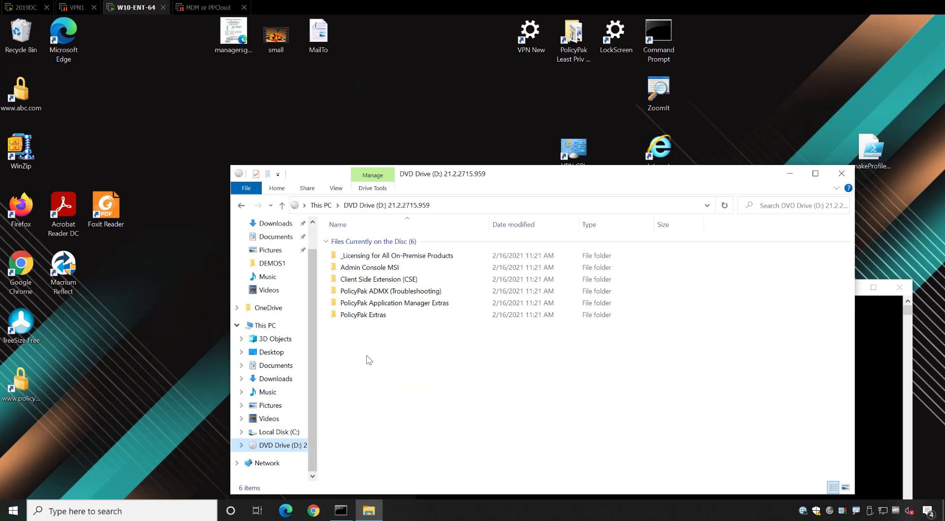
{"action": "double_click", "coordinate": [380, 315]}
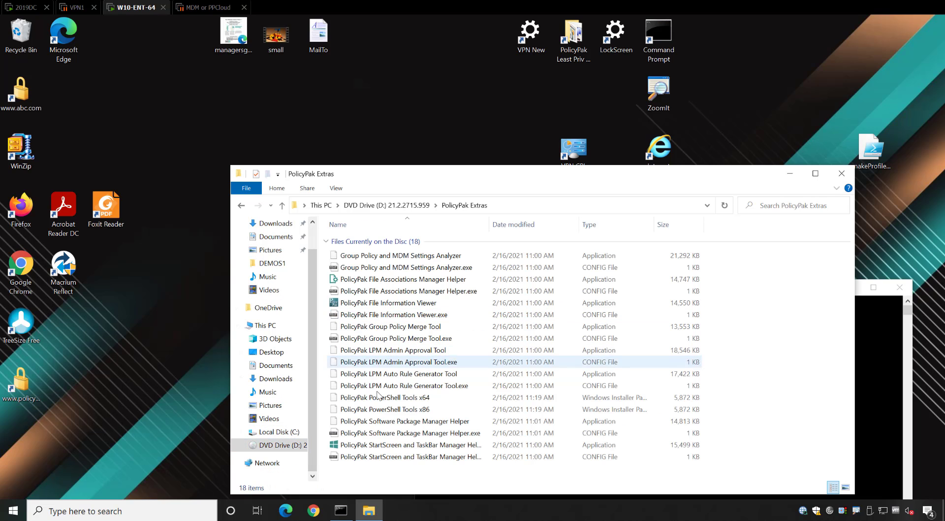
{"action": "double_click", "coordinate": [389, 424]}
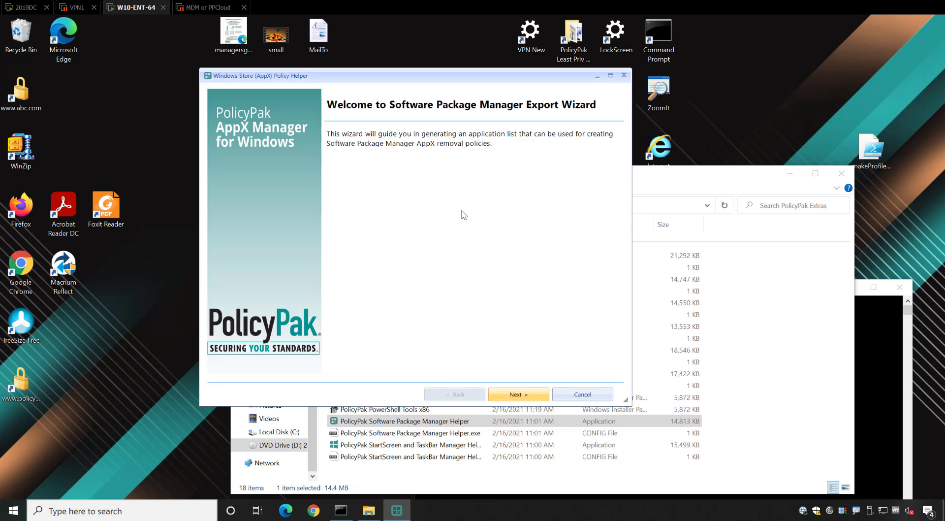
- Select all the listed AppX packages in the export wizard and proceed to saving the result
{"action": "key", "text": "Return"}
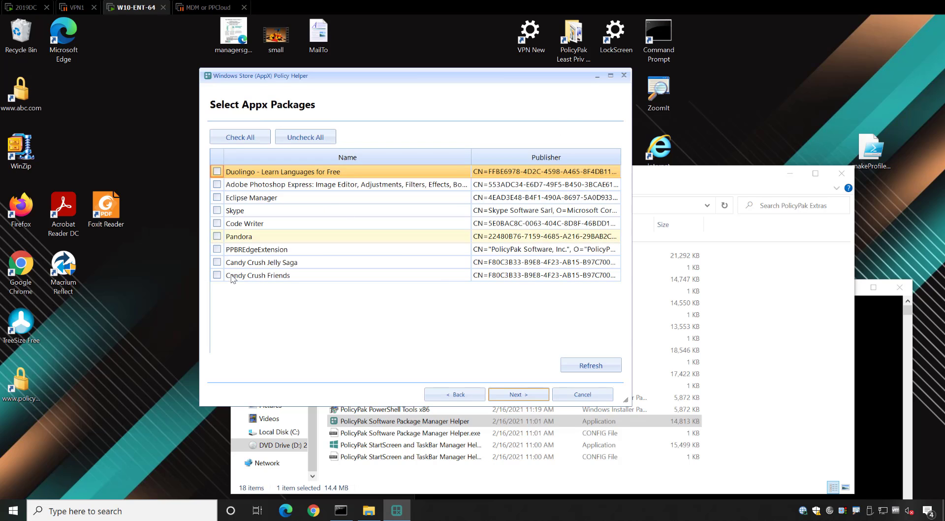
{"action": "left_click", "coordinate": [250, 140]}
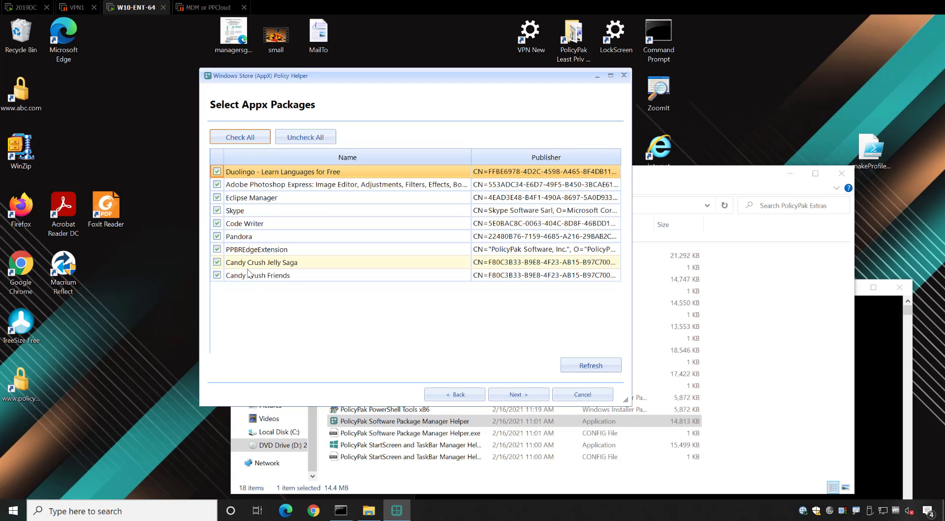
{"action": "left_click", "coordinate": [516, 397]}
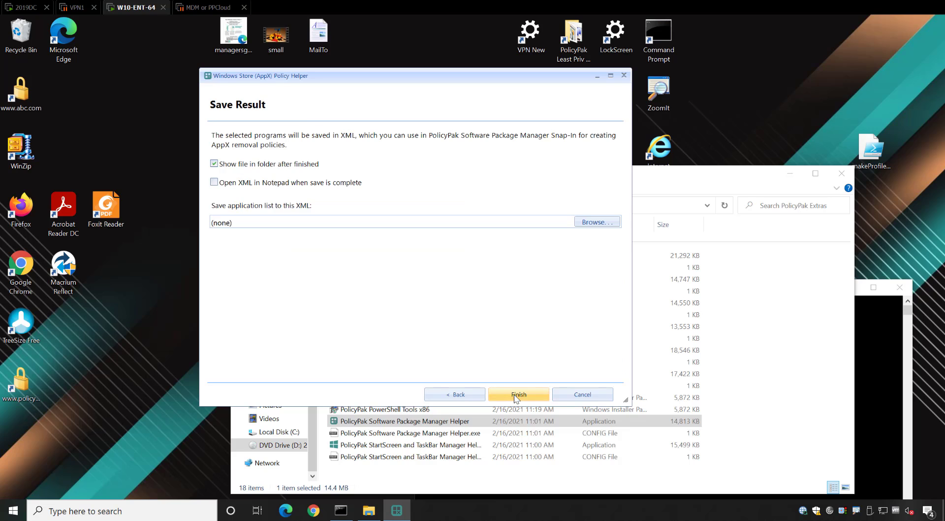
- Save the exported application list as \\dc2016\share\kill-uwp-2.xml, allow the file's creation, and finish the export wizard
{"action": "left_click", "coordinate": [616, 226]}
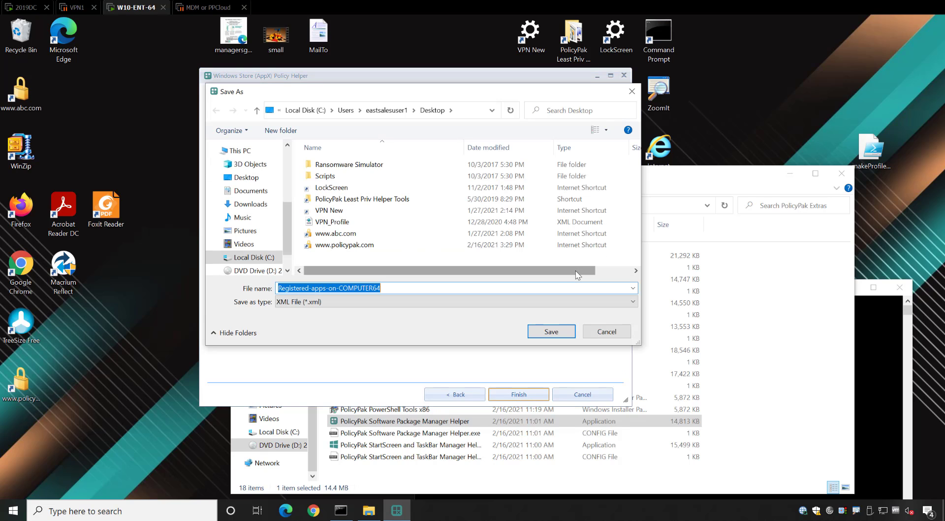
{"action": "type", "text": "\\\\dc201"}
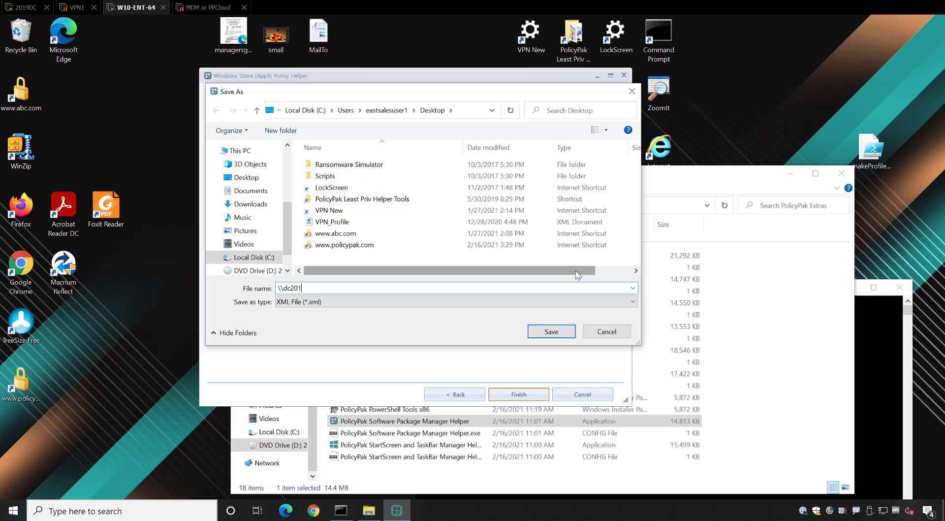
{"action": "type", "text": "6\\share\\"}
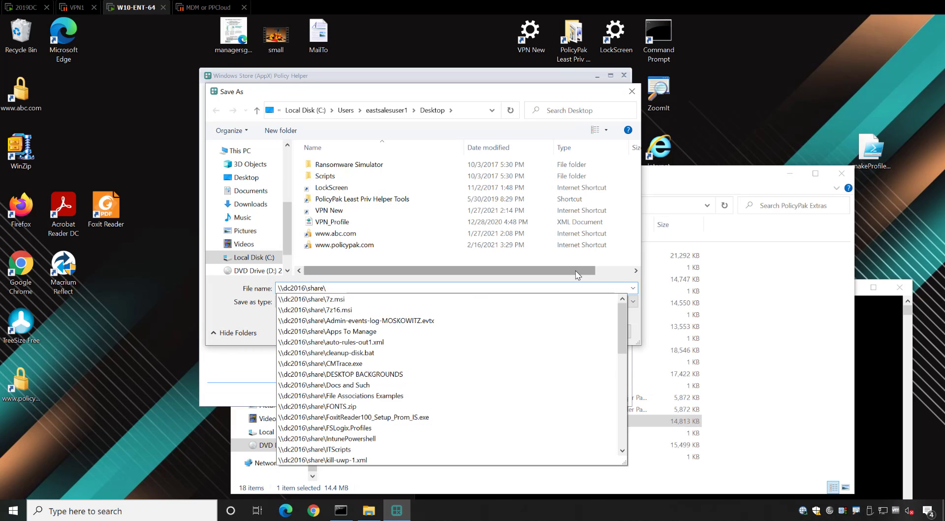
{"action": "type", "text": "kill"}
{"action": "key", "text": "Down"}
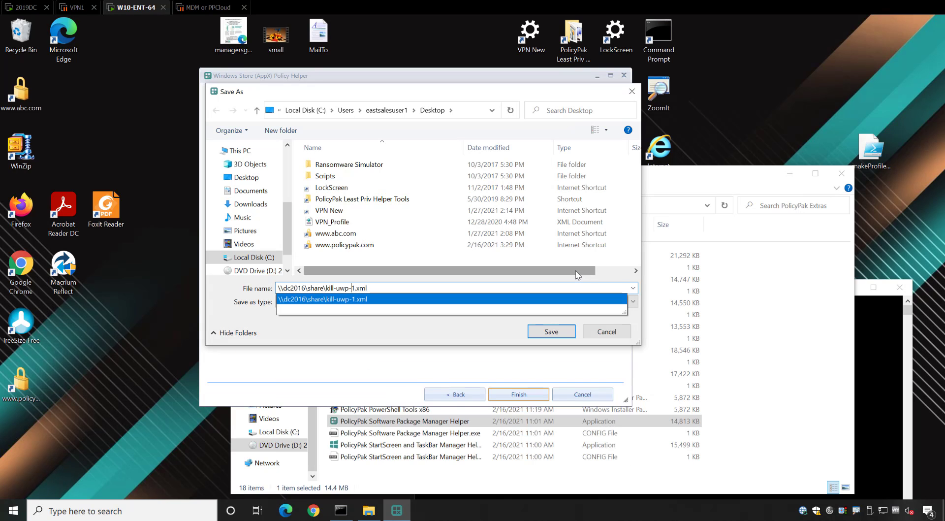
{"action": "key", "text": "Delete"}
{"action": "type", "text": "2"}
{"action": "key", "text": "Return"}
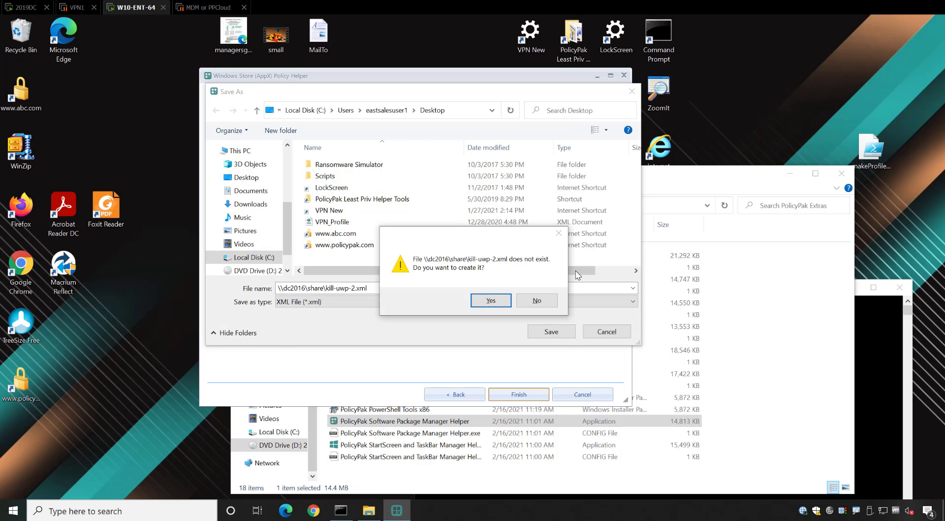
{"action": "key", "text": "Return"}
{"action": "left_click", "coordinate": [510, 393]}
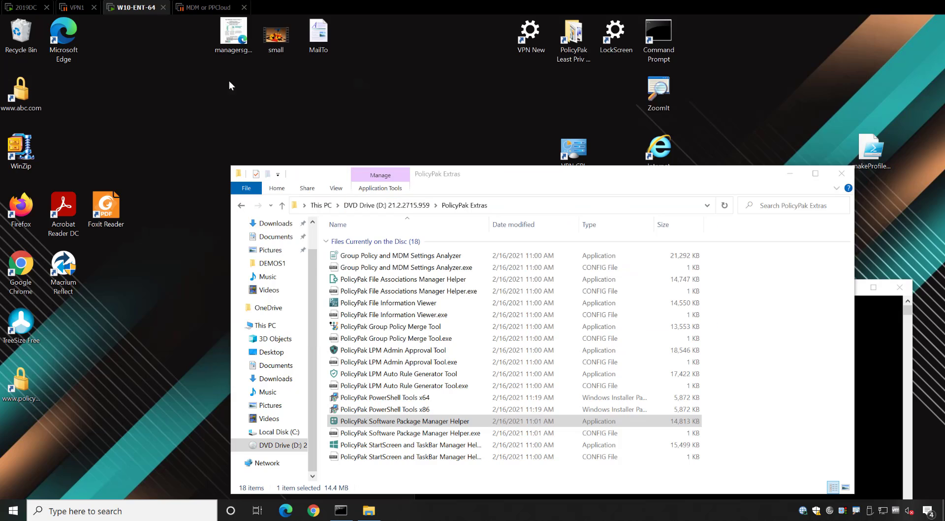
- On the 2019DC machine, add a Windows Store (AppX) policy named "Kill Everything by KING" in Remove Package mode
{"action": "left_click", "coordinate": [28, 9]}
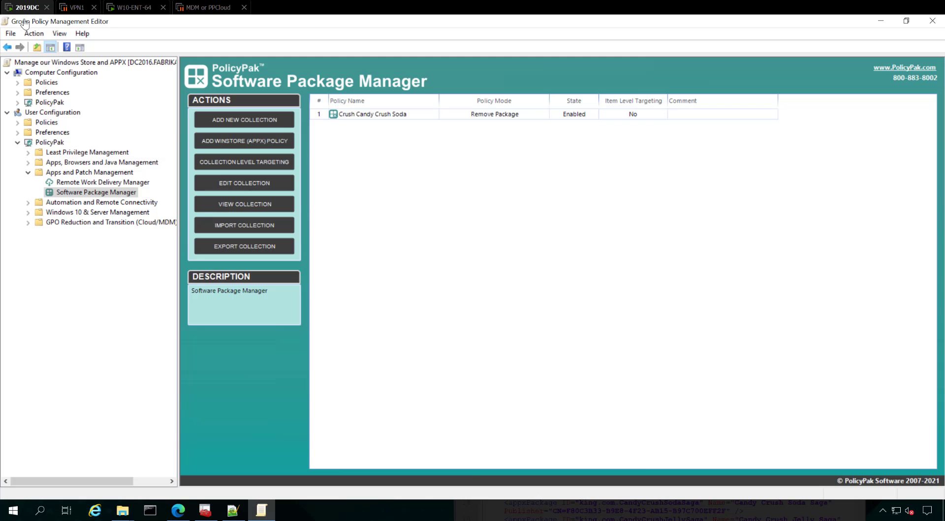
{"action": "right_click", "coordinate": [357, 137]}
{"action": "mouse_move", "coordinate": [394, 143]}
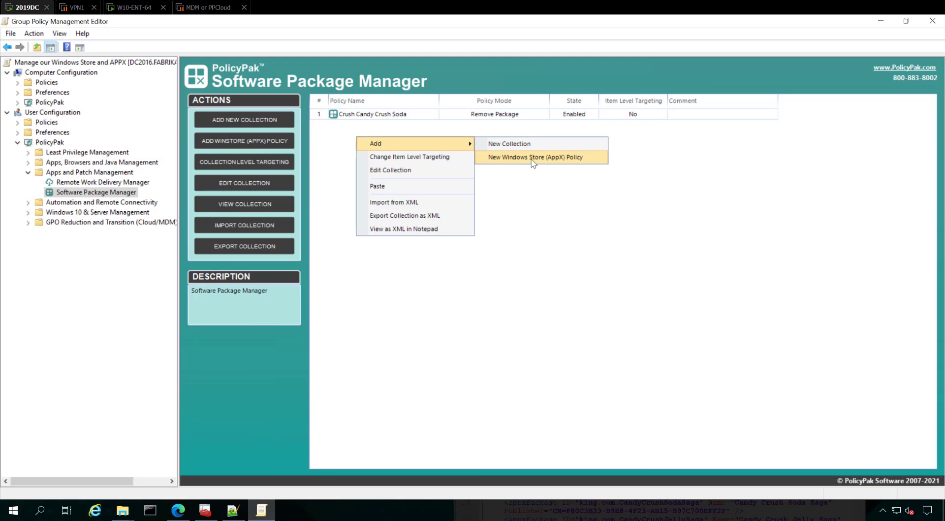
{"action": "left_click", "coordinate": [532, 158]}
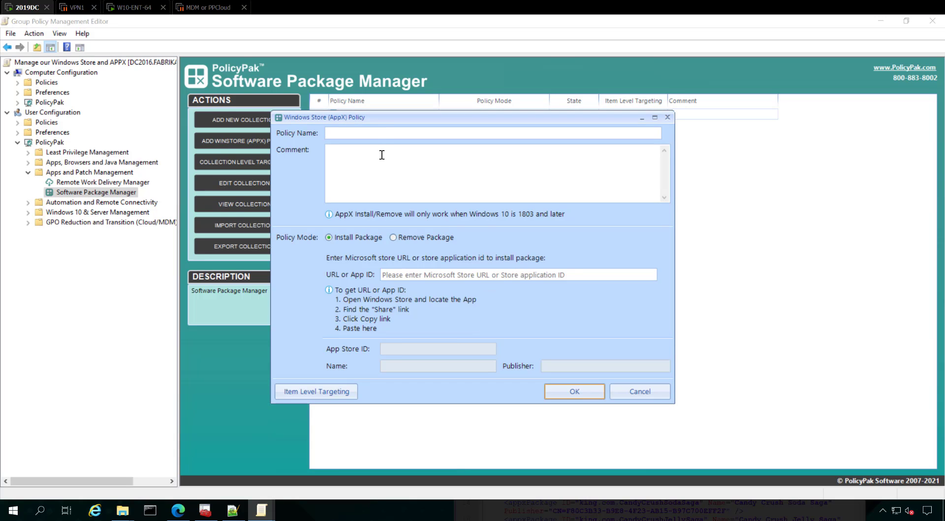
{"action": "left_click", "coordinate": [380, 136]}
{"action": "type", "text": "Kill Everything by KING"}
{"action": "left_click", "coordinate": [403, 237]}
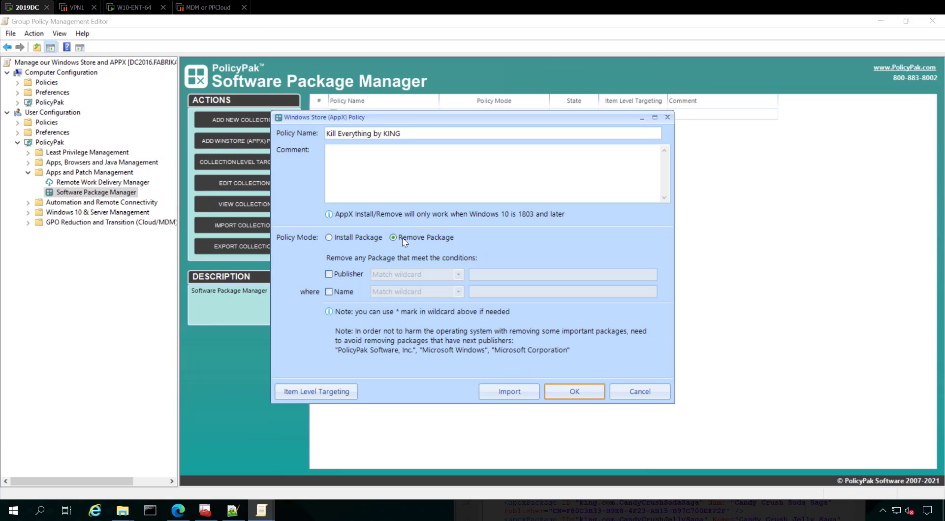
- Load the package list c:\share\kill-uwp-2.xml for import into the removal policy
{"action": "left_click", "coordinate": [525, 396]}
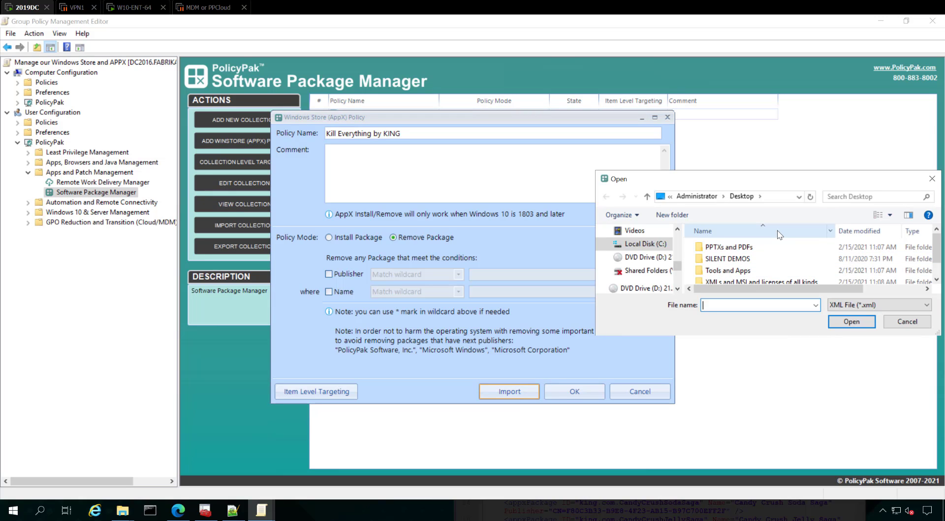
{"action": "type", "text": "c:\\share\\"}
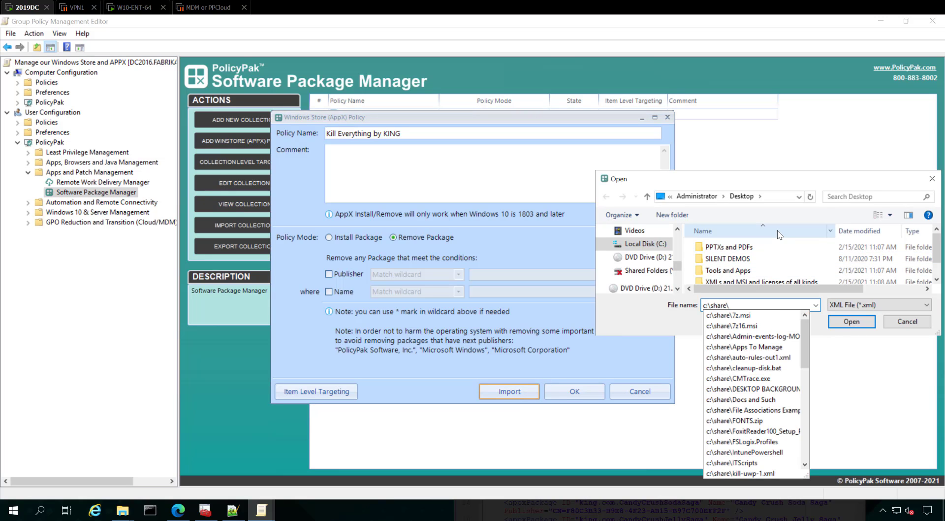
{"action": "type", "text": "k"}
{"action": "key", "text": "Down"}
{"action": "key", "text": "Down"}
{"action": "key", "text": "Return"}
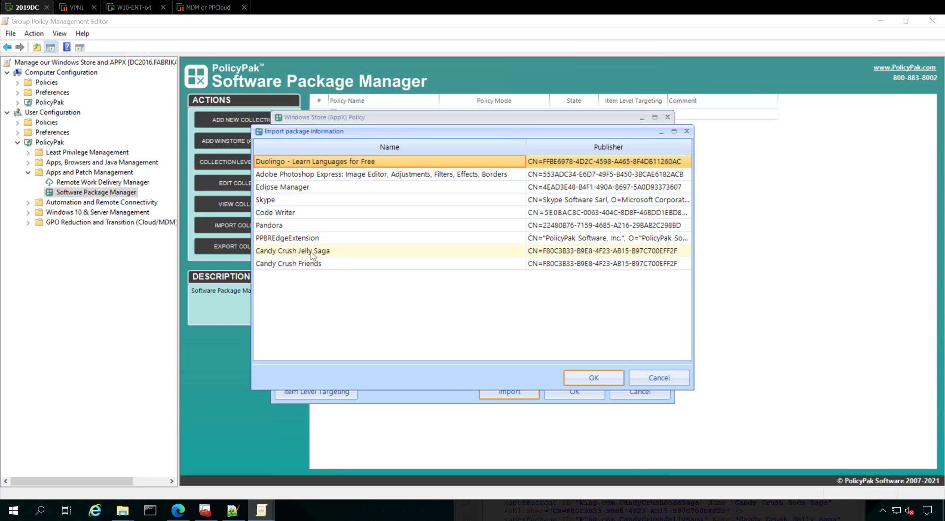
- Import Candy Crush Jelly Saga's package information, disable the Name condition to match only by publisher, and save the policy
{"action": "double_click", "coordinate": [328, 252]}
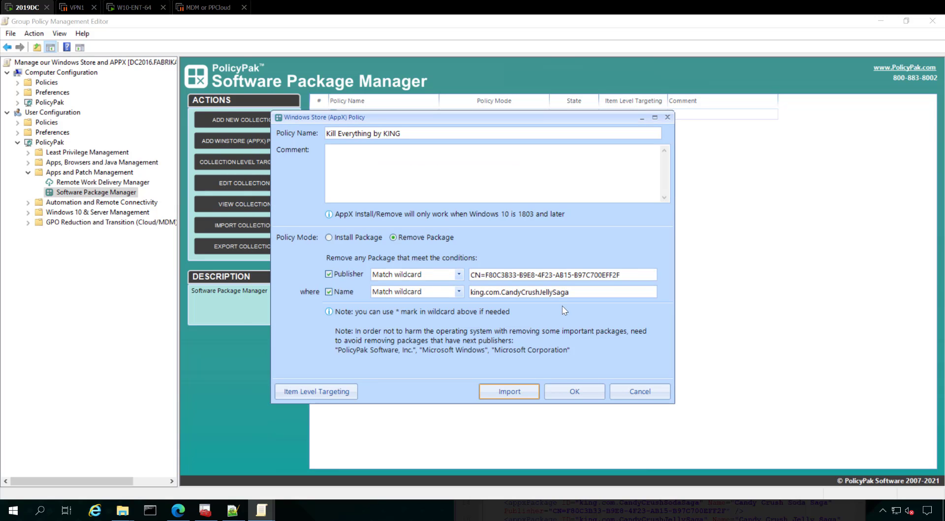
{"action": "left_click", "coordinate": [345, 291]}
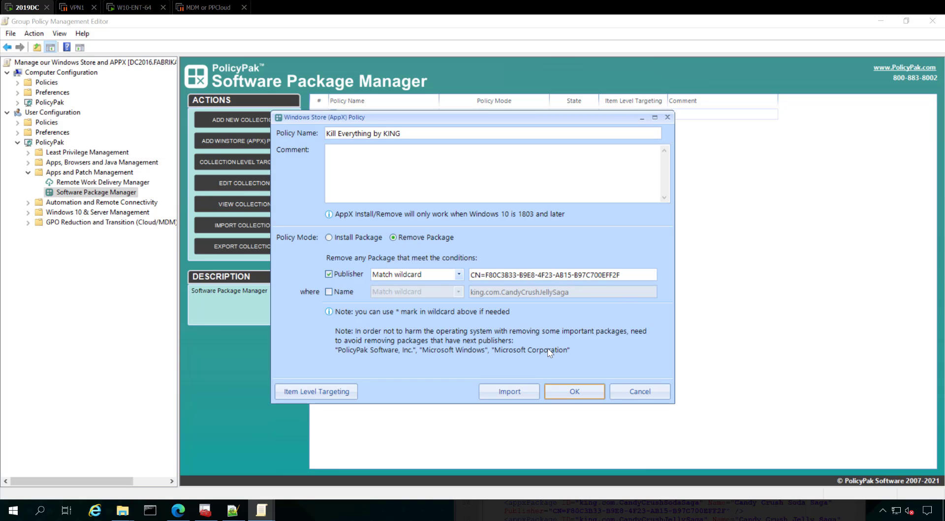
{"action": "left_click", "coordinate": [574, 388]}
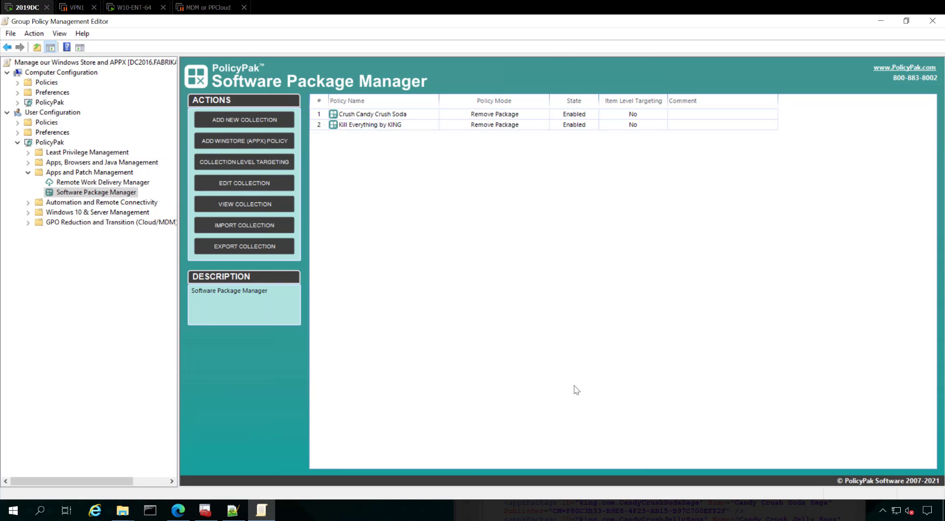
- Switch to the W10-ENT-64 machine, rerun gpupdate in the Command Prompt, and open the Start menu to check the apps
{"action": "left_click", "coordinate": [147, 14]}
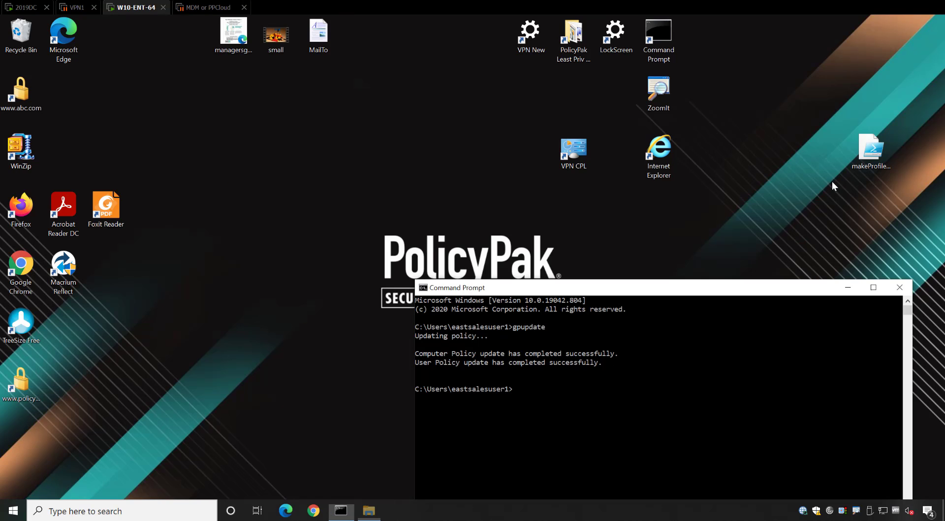
{"action": "left_click", "coordinate": [722, 349]}
{"action": "key", "text": "Up"}
{"action": "key", "text": "Return"}
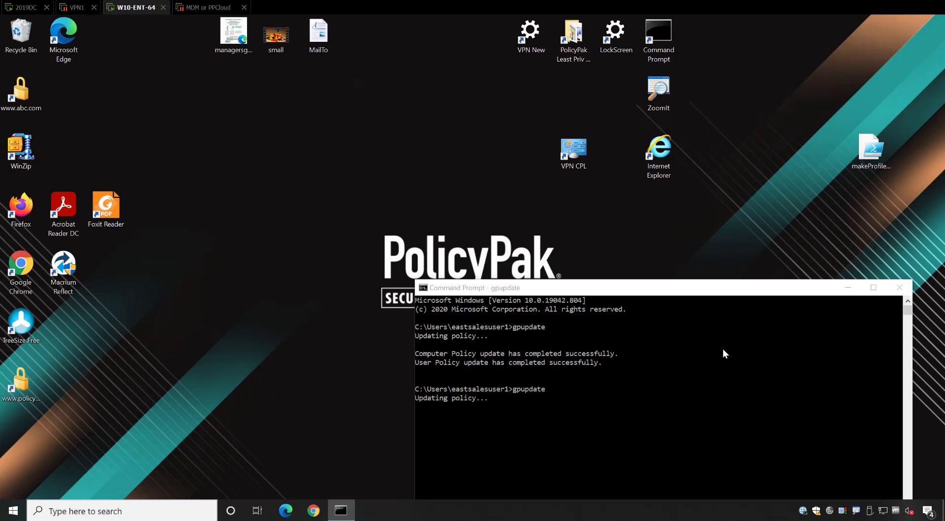
{"action": "key", "text": "super"}
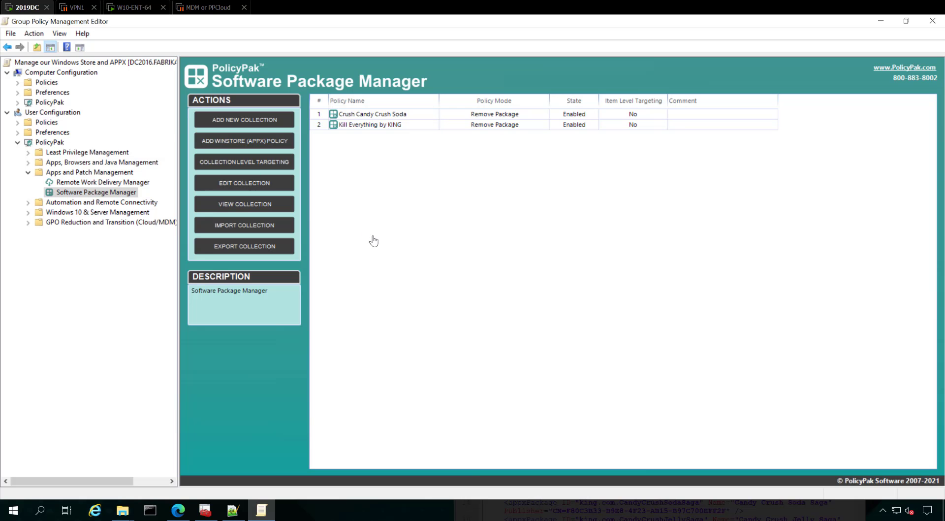
- On 2019DC, add another AppX policy in Remove Package mode and import the Duolingo package information from kill-uwp-2.xml
{"action": "right_click", "coordinate": [348, 153]}
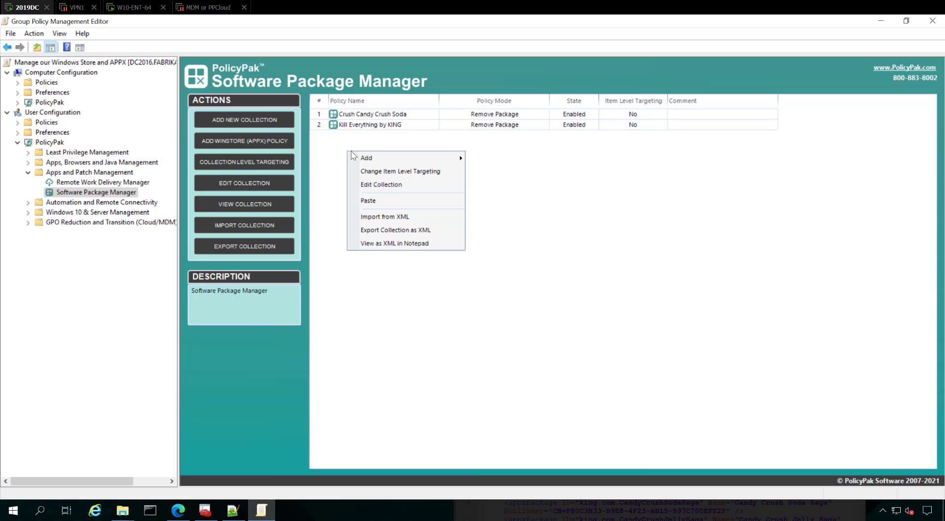
{"action": "mouse_move", "coordinate": [380, 159]}
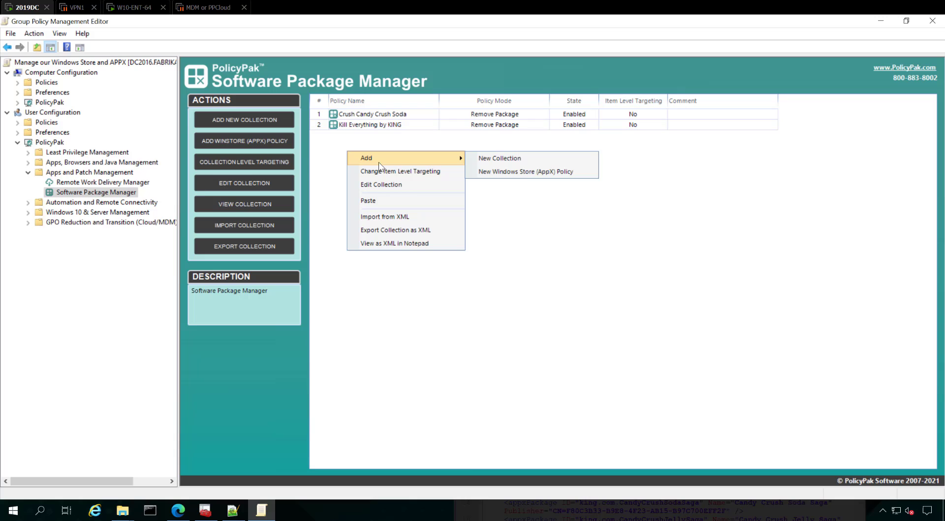
{"action": "left_click", "coordinate": [523, 173]}
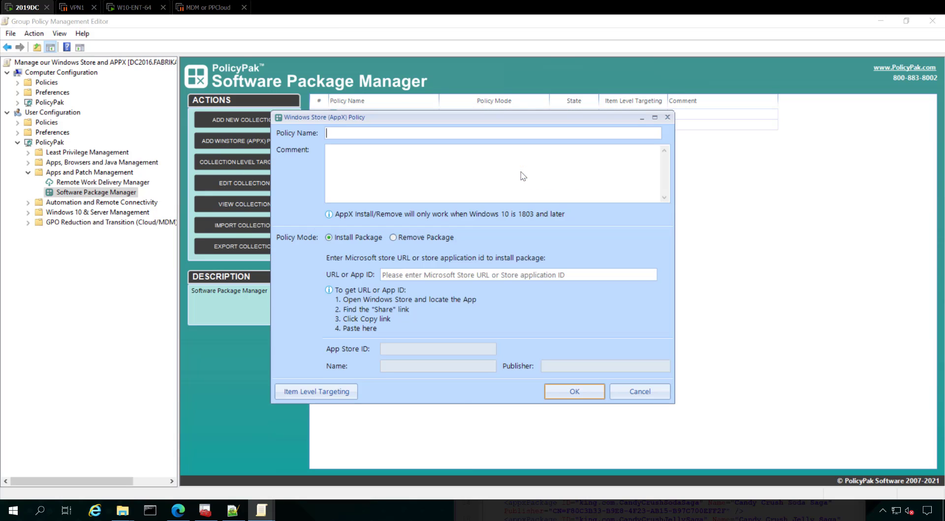
{"action": "left_click", "coordinate": [413, 237]}
{"action": "left_click", "coordinate": [517, 397]}
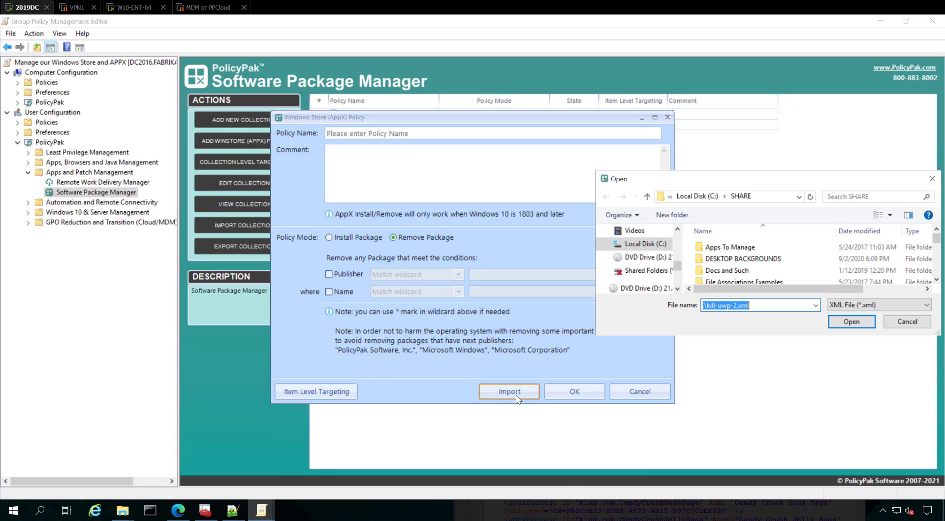
{"action": "left_click", "coordinate": [845, 322]}
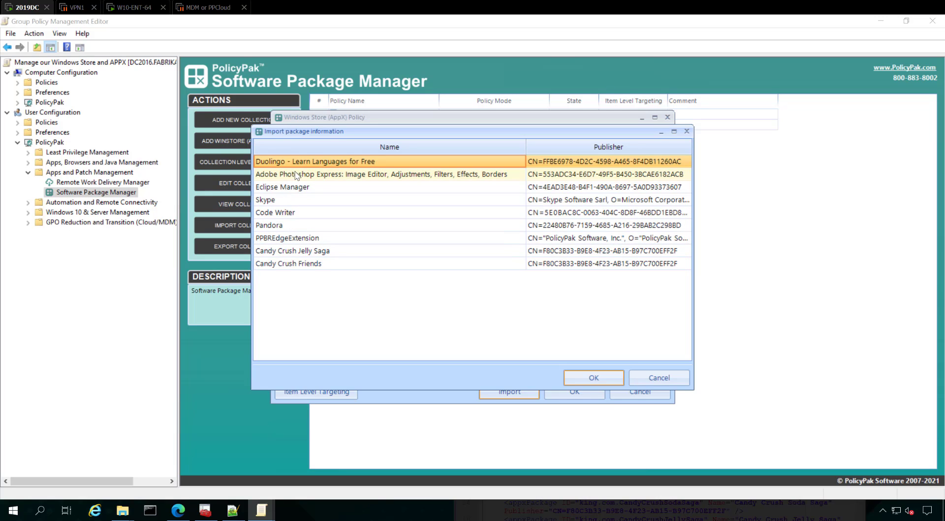
{"action": "left_click", "coordinate": [593, 377]}
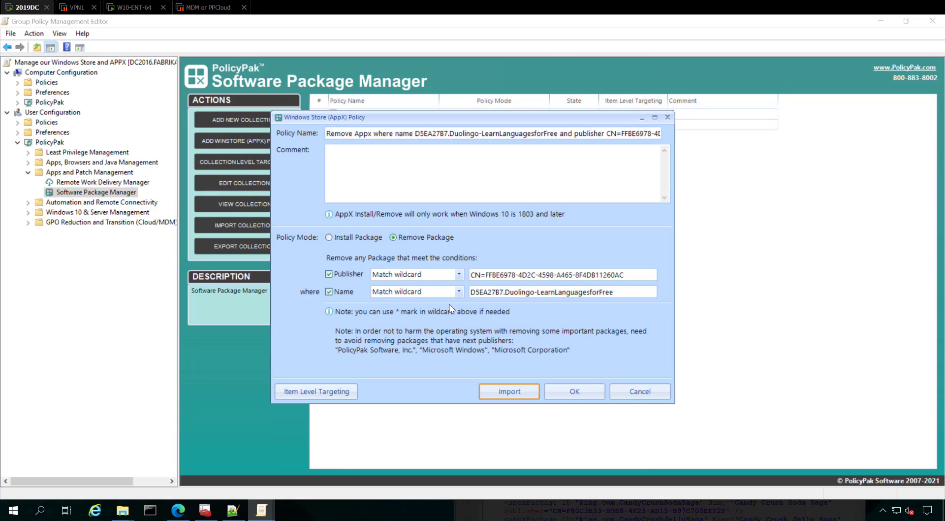
- Disable the Publisher condition, set the Name wildcard to *duolingo*, and save the removal policy
{"action": "left_click", "coordinate": [329, 291]}
{"action": "left_click", "coordinate": [335, 274]}
{"action": "left_click", "coordinate": [331, 291]}
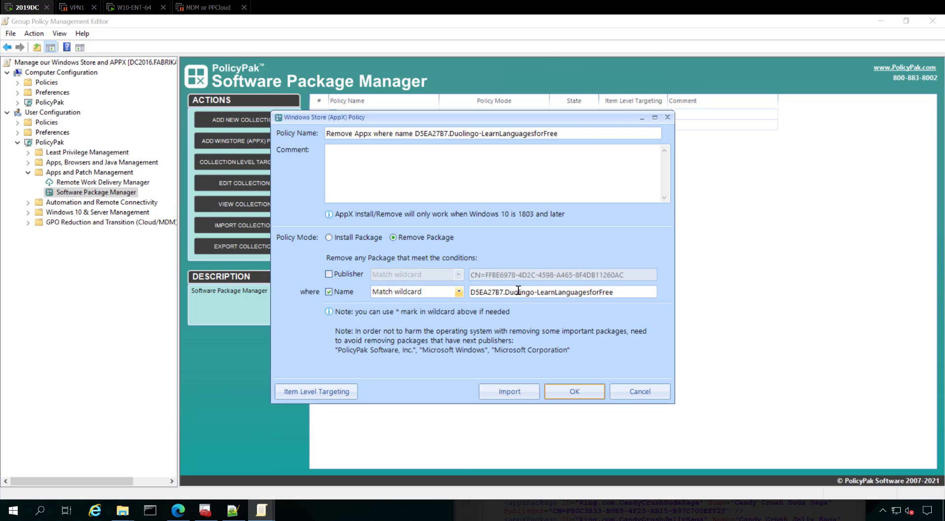
{"action": "left_click_drag", "start_coordinate": [617, 294], "coordinate": [369, 274]}
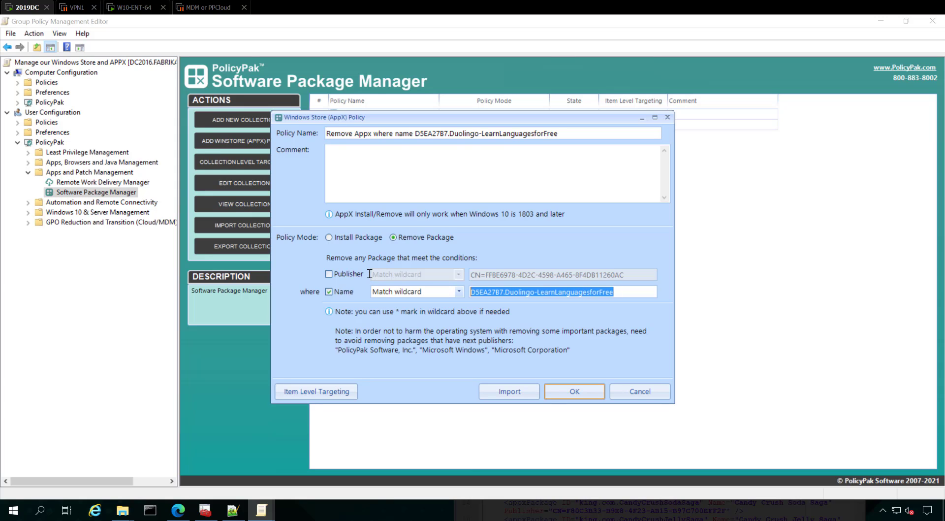
{"action": "type", "text": "*duolingo*"}
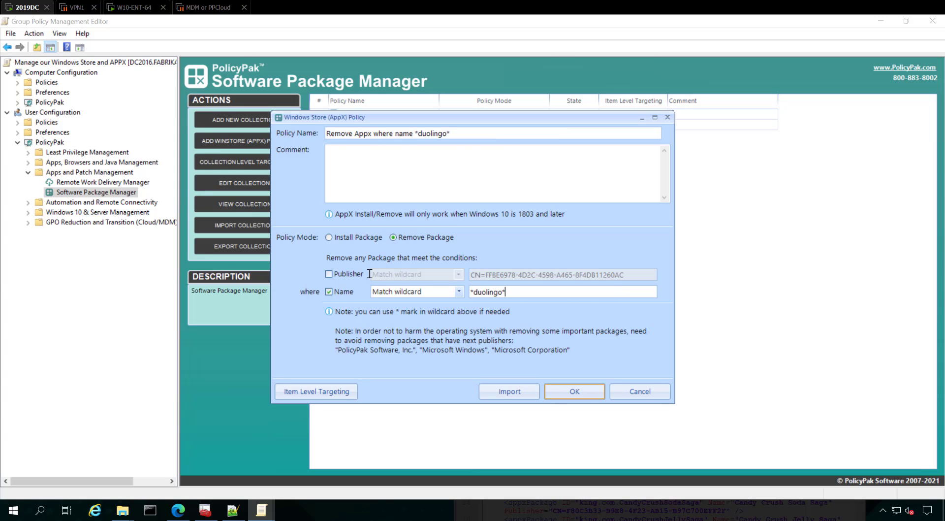
{"action": "left_click", "coordinate": [576, 392]}
- Switch to W10-ENT-64, run gpupdate in the Command Prompt, and check the Start menu's tiles for Duolingo
{"action": "left_click", "coordinate": [141, 9]}
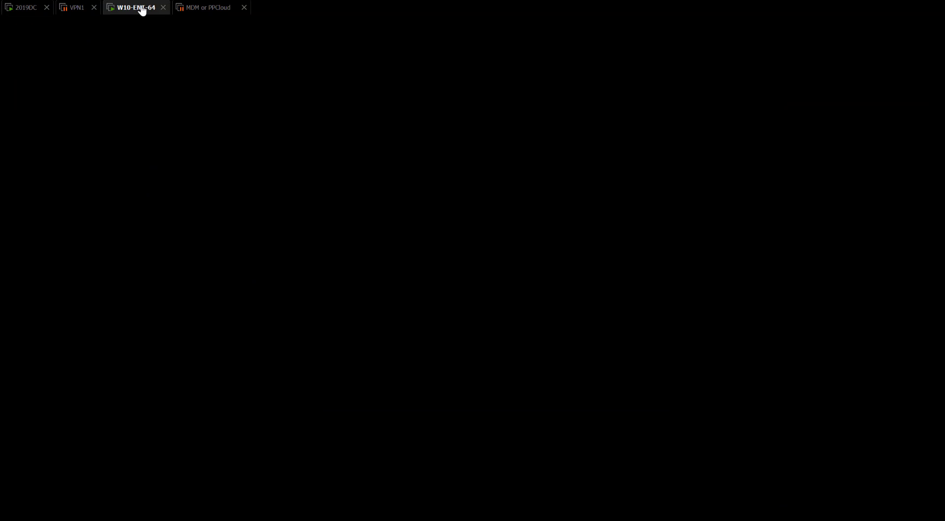
{"action": "left_click", "coordinate": [630, 334]}
{"action": "type", "text": "gp"}
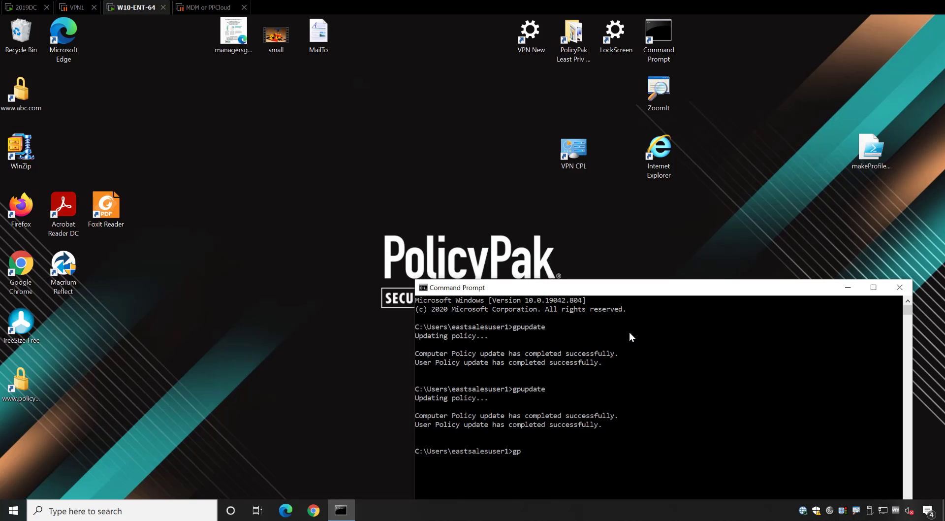
{"action": "type", "text": "update"}
{"action": "key", "text": "Return"}
{"action": "key", "text": "super"}
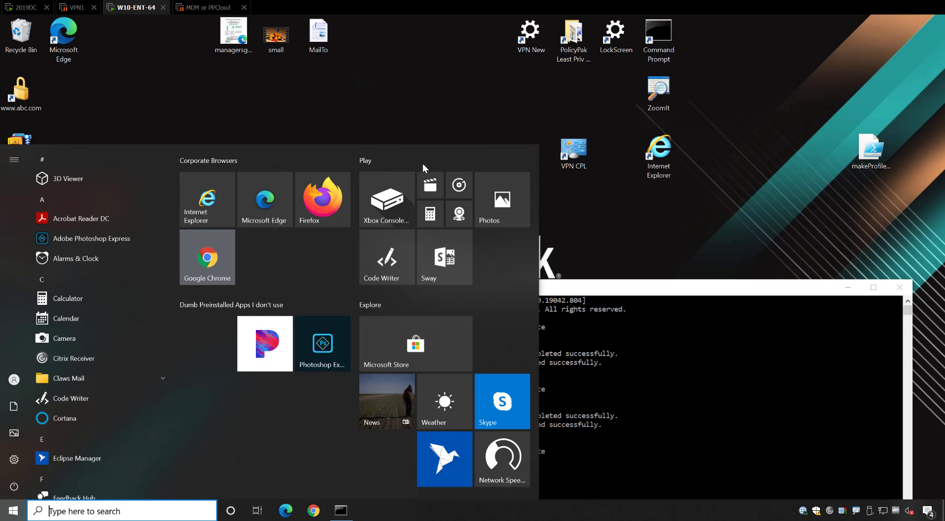
- Launch Microsoft Store from the Start menu and search it for "slack"
{"action": "left_click", "coordinate": [424, 347]}
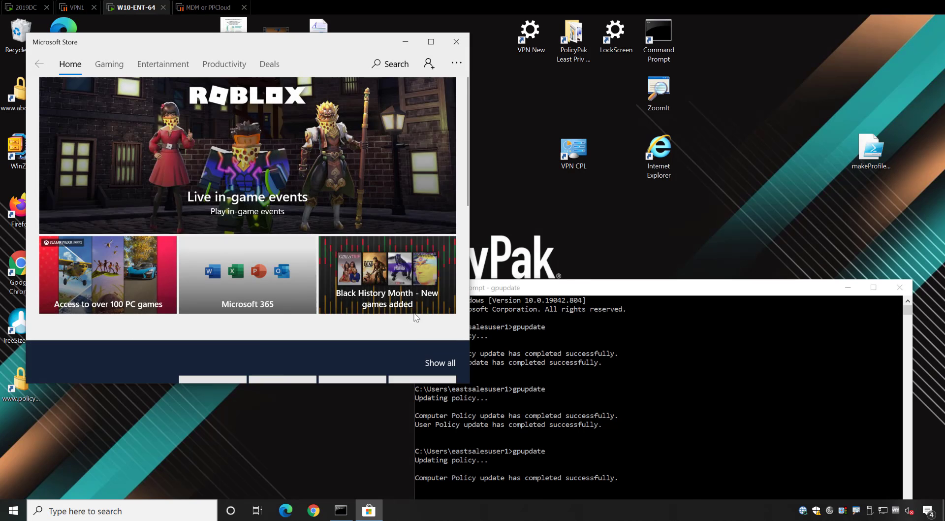
{"action": "left_click", "coordinate": [387, 66]}
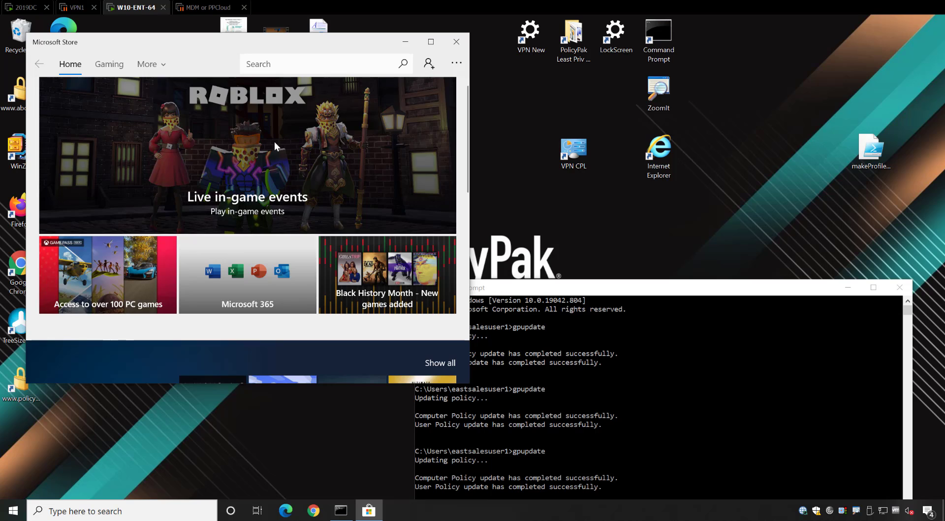
{"action": "type", "text": "slack"}
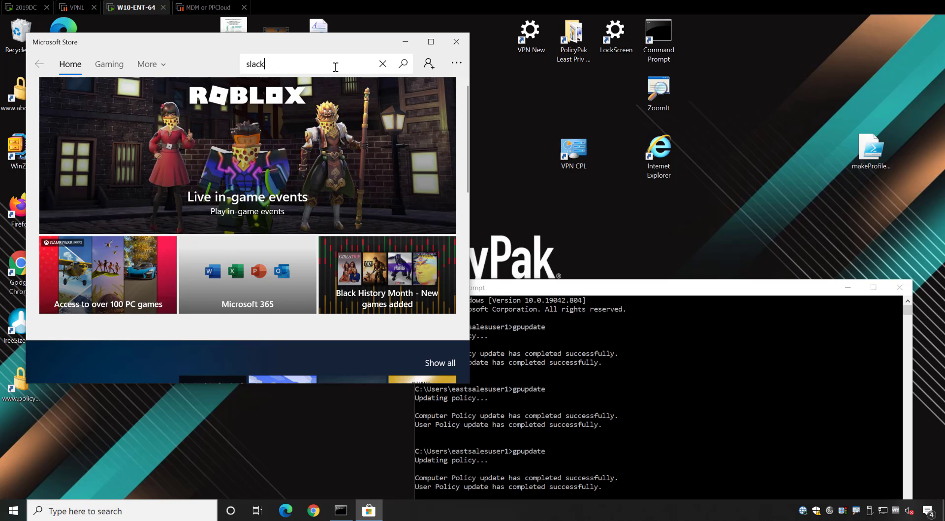
{"action": "key", "text": "Return"}
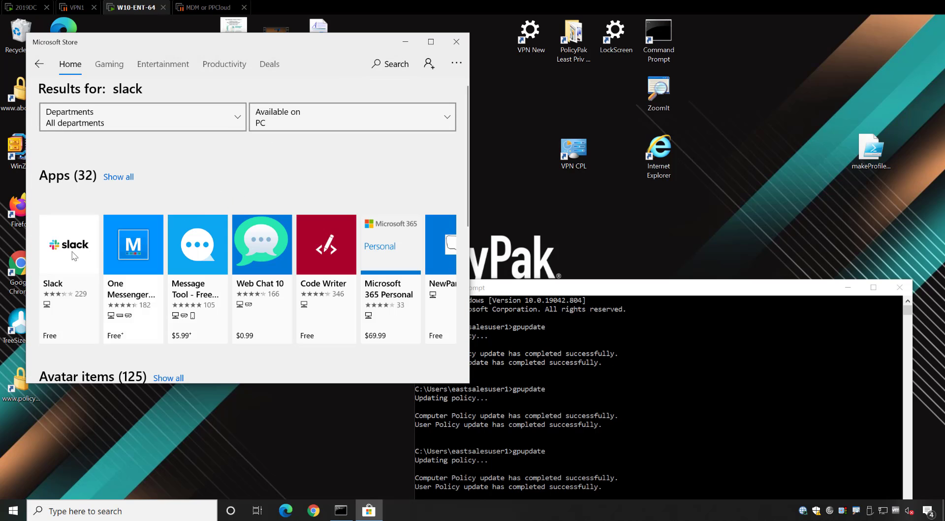
- Open Slack's page in Microsoft Store, copy its share link, and close the Store
{"action": "left_click", "coordinate": [63, 253]}
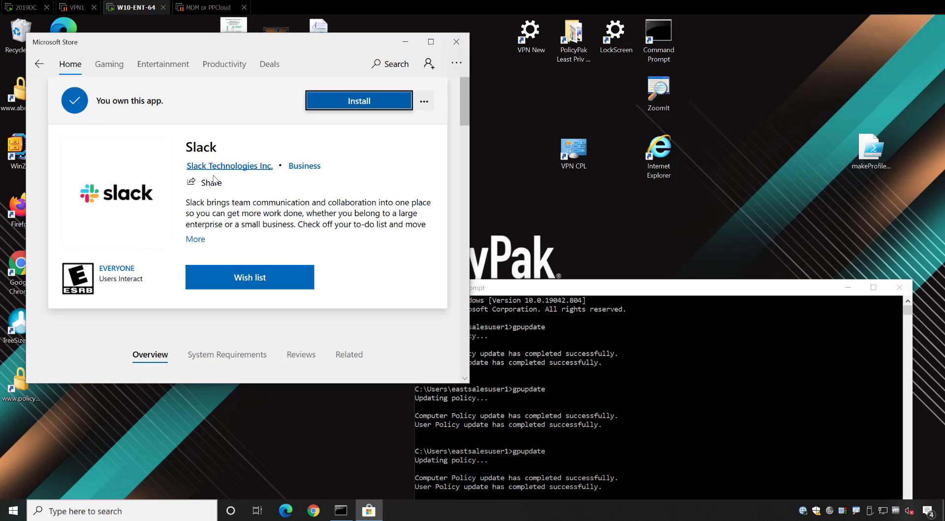
{"action": "left_click", "coordinate": [209, 184]}
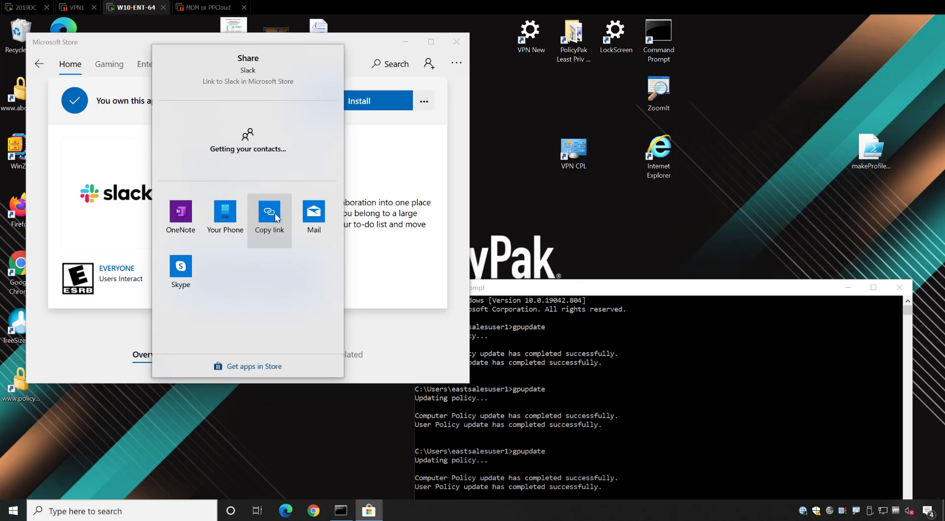
{"action": "left_click", "coordinate": [275, 213]}
{"action": "left_click", "coordinate": [457, 42]}
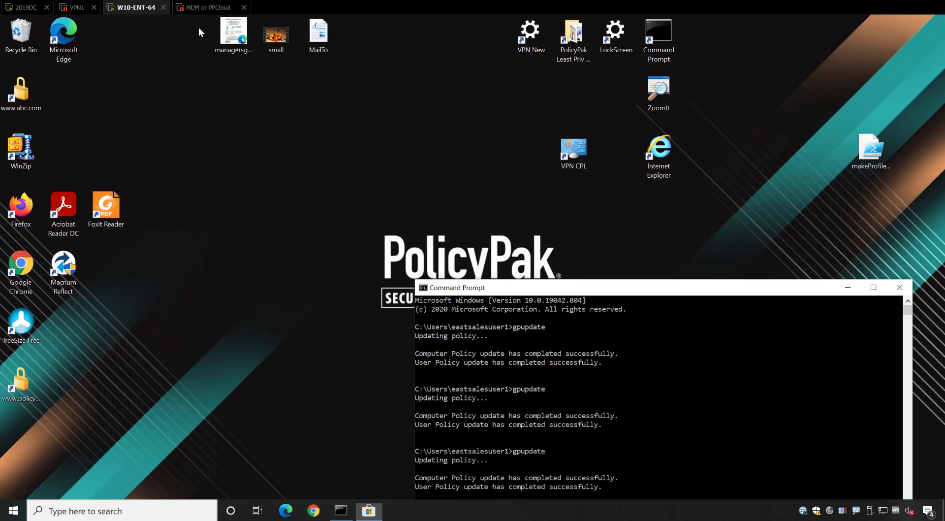
- On 2019DC, add a Windows Store (AppX) policy named Install Slack in Install Package mode, using the copied Store link, and save it
{"action": "left_click", "coordinate": [27, 8]}
{"action": "right_click", "coordinate": [328, 170]}
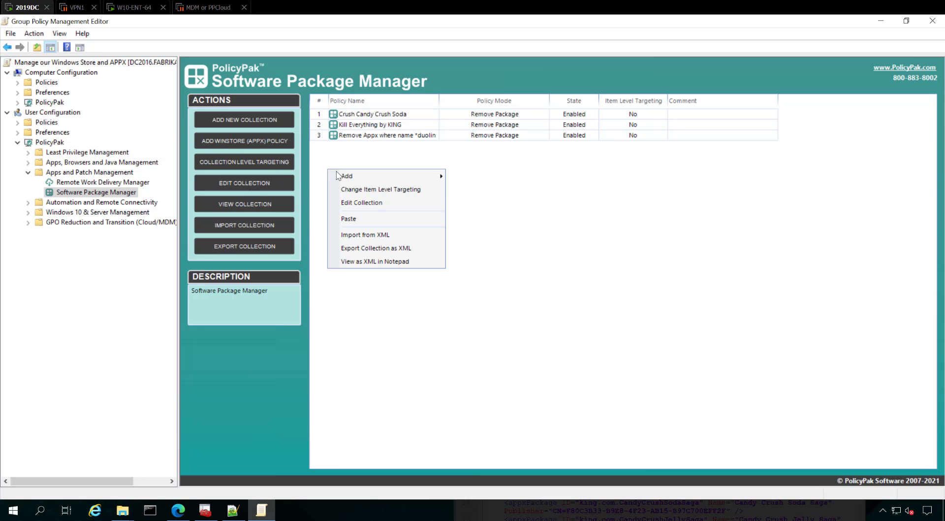
{"action": "mouse_move", "coordinate": [412, 174]}
{"action": "left_click", "coordinate": [507, 191]}
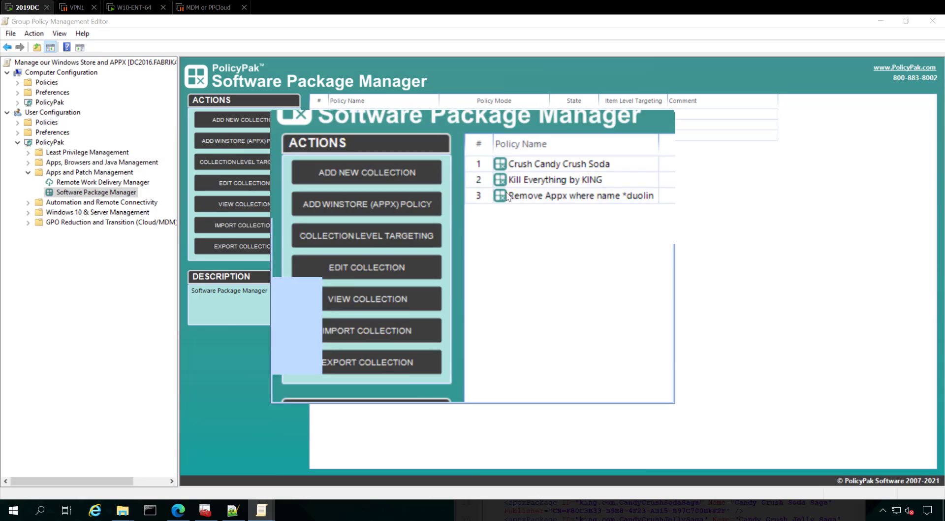
{"action": "type", "text": "Install Slack"}
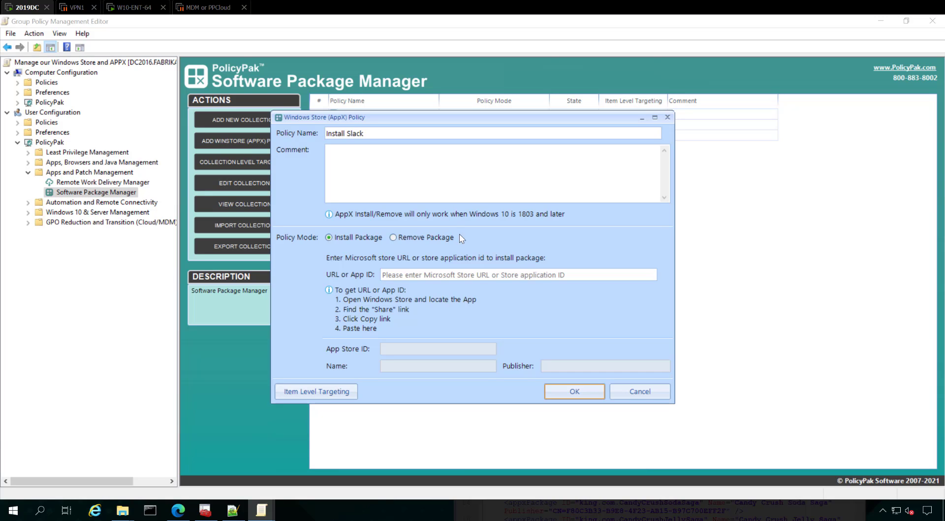
{"action": "left_click", "coordinate": [446, 274]}
{"action": "key", "text": "ctrl+v"}
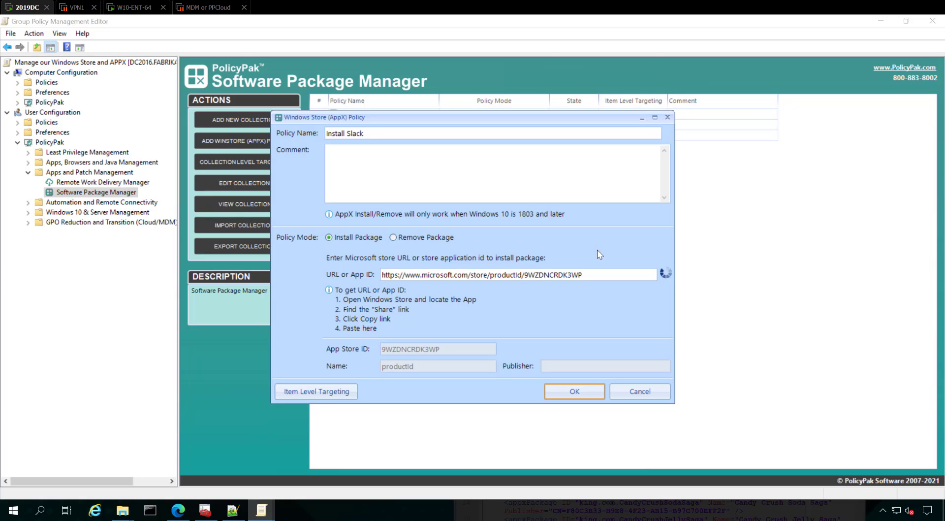
{"action": "left_click", "coordinate": [572, 391]}
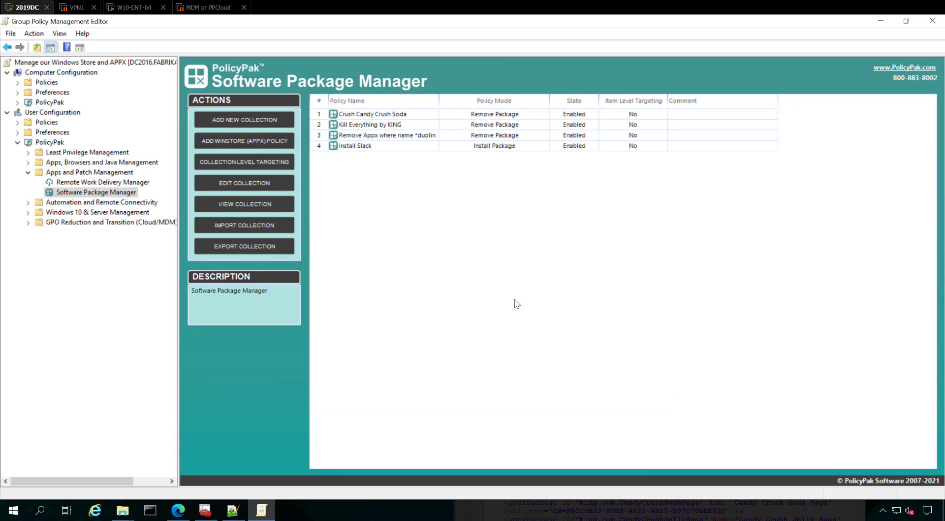
- Switch to W10-ENT-64, search Microsoft Store for "power bi", and copy the share link of Power BI Desktop
{"action": "left_click", "coordinate": [134, 8]}
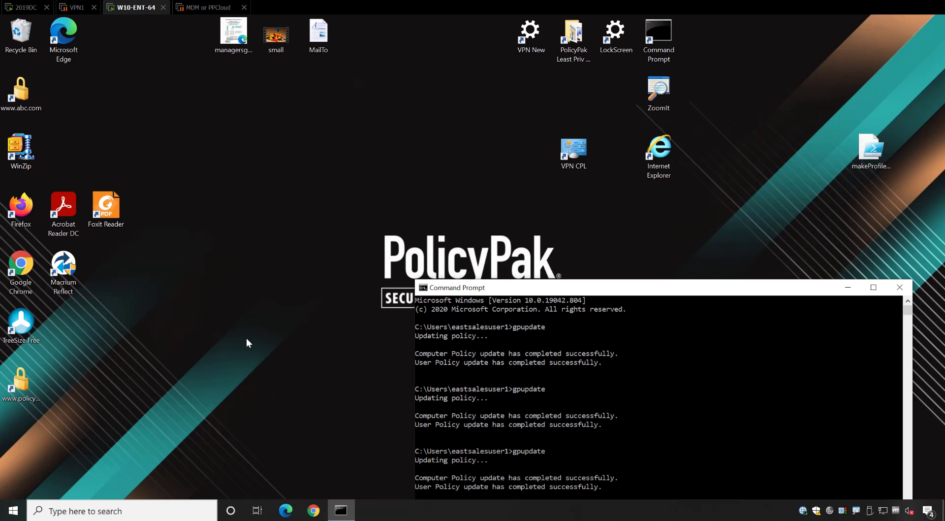
{"action": "key", "text": "super"}
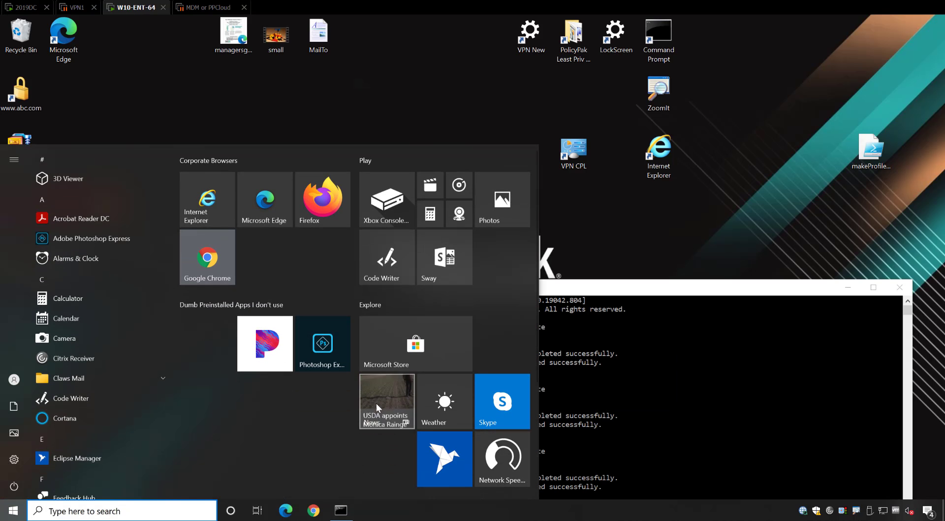
{"action": "left_click", "coordinate": [405, 348]}
{"action": "left_click", "coordinate": [386, 64]}
{"action": "type", "text": "power bi"}
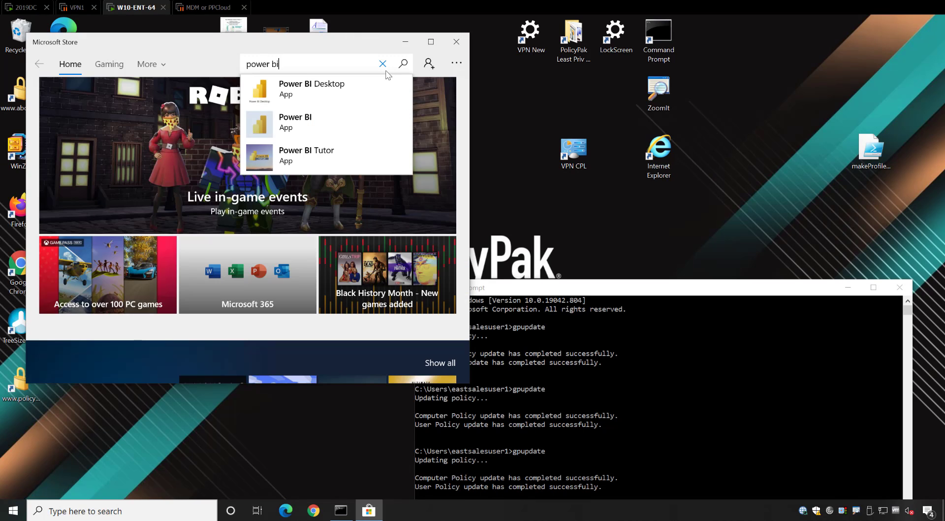
{"action": "left_click", "coordinate": [310, 88]}
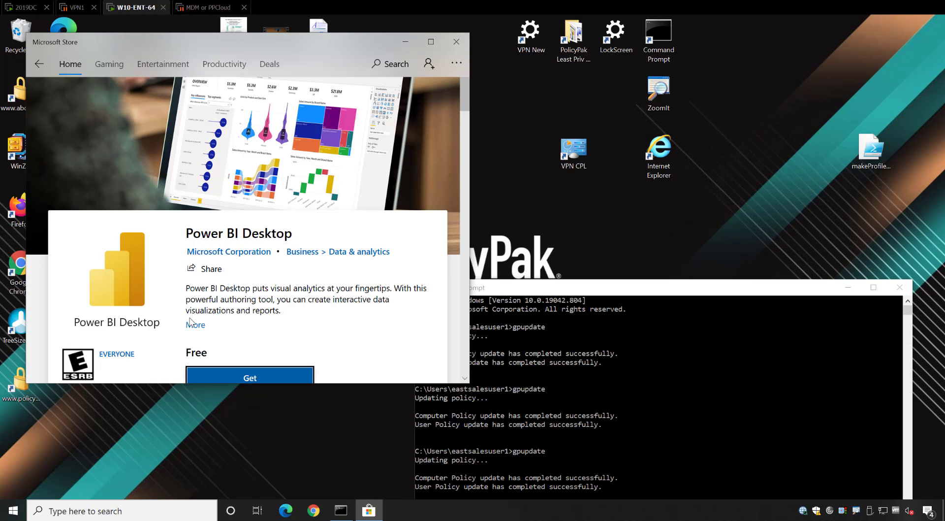
{"action": "left_click", "coordinate": [217, 269]}
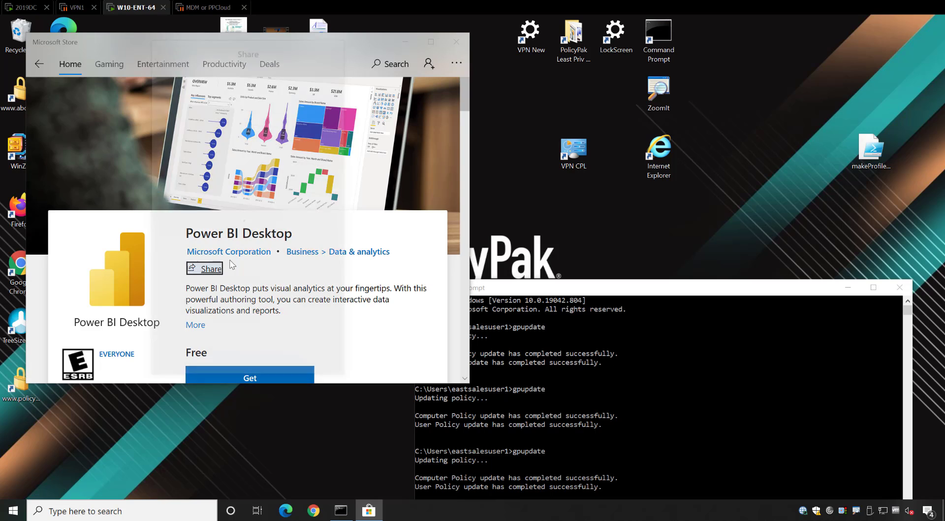
{"action": "left_click", "coordinate": [180, 212]}
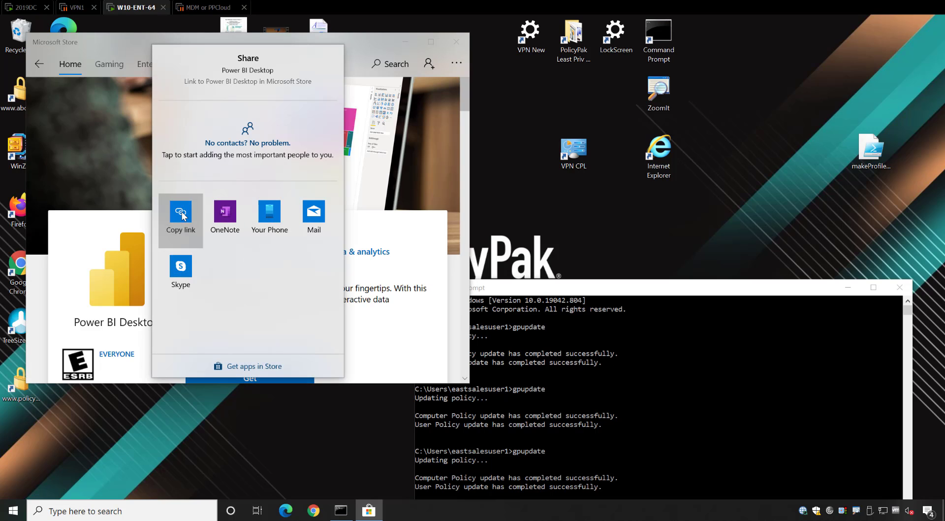
- On 2019DC, add an AppX policy named Install power BI in Install Package mode, using the copied Store link, and save it
{"action": "left_click", "coordinate": [23, 7]}
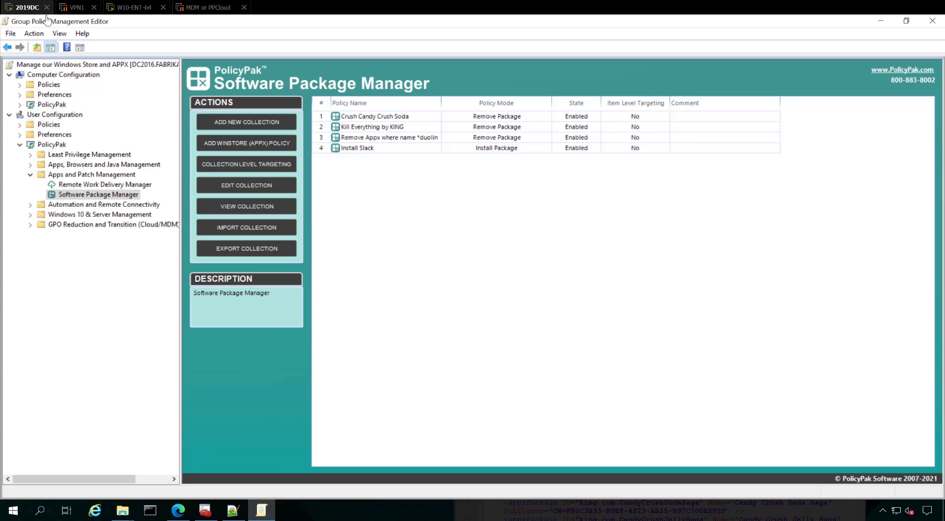
{"action": "right_click", "coordinate": [335, 176]}
{"action": "mouse_move", "coordinate": [374, 182]}
{"action": "left_click", "coordinate": [534, 196]}
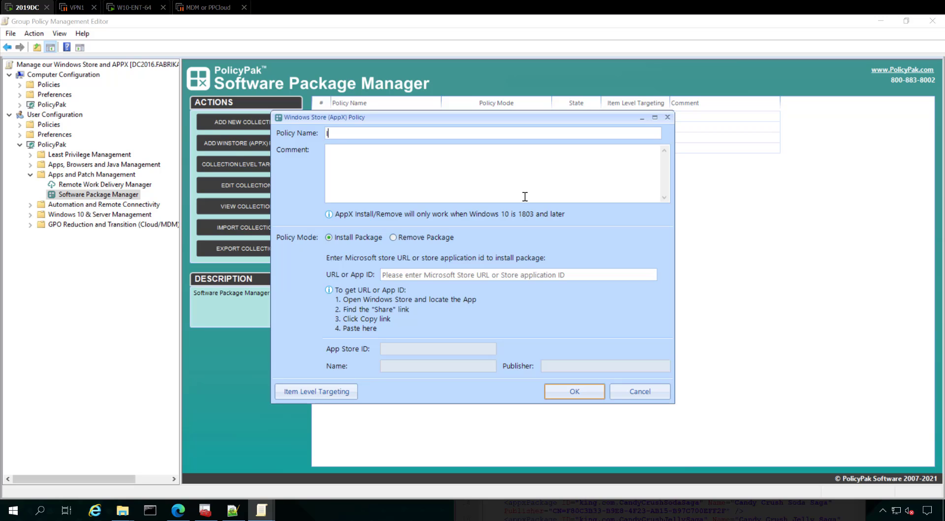
{"action": "type", "text": "Install POow"}
{"action": "key", "text": "BackSpace"}
{"action": "key", "text": "BackSpace"}
{"action": "type", "text": "pow"}
{"action": "left_click", "coordinate": [577, 274]}
{"action": "key", "text": "ctrl+v"}
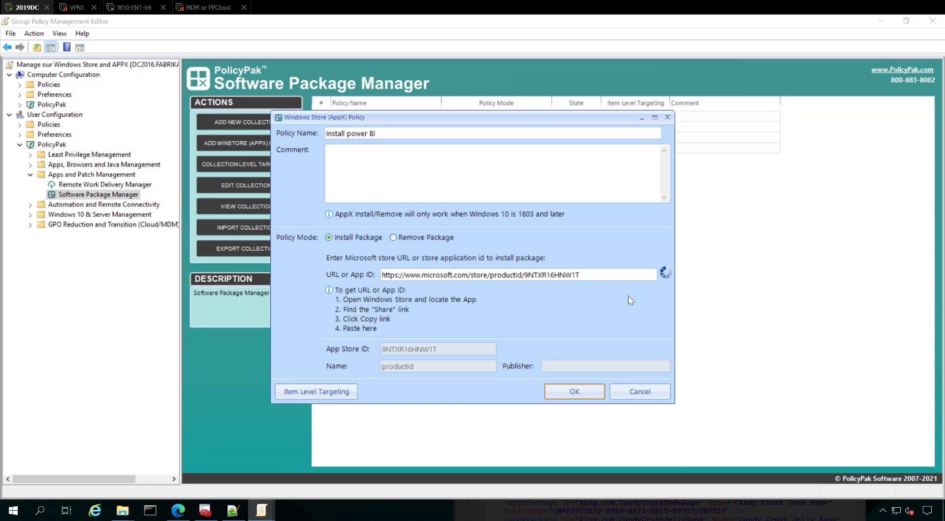
{"action": "left_click", "coordinate": [594, 394]}
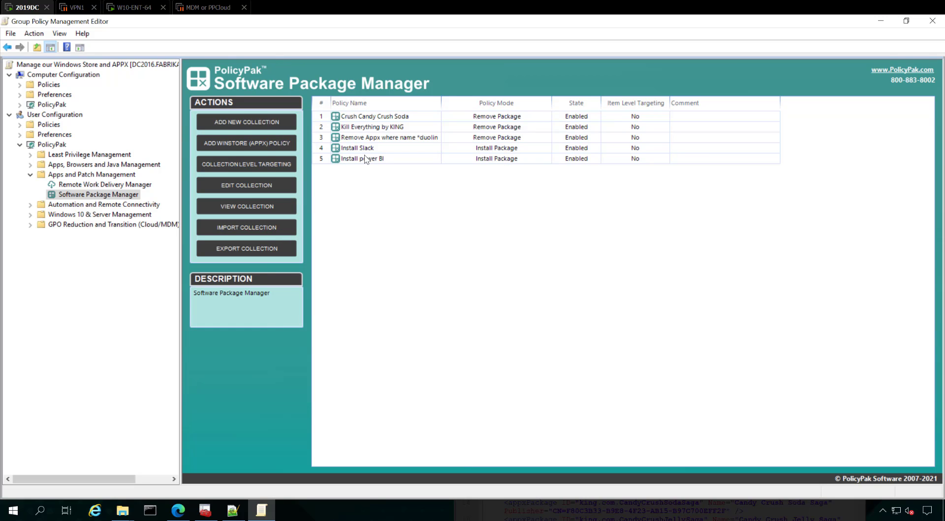
- Switch to W10-ENT-64, close Microsoft Store, clear the Command Prompt, and run gpupdate
{"action": "left_click", "coordinate": [132, 10]}
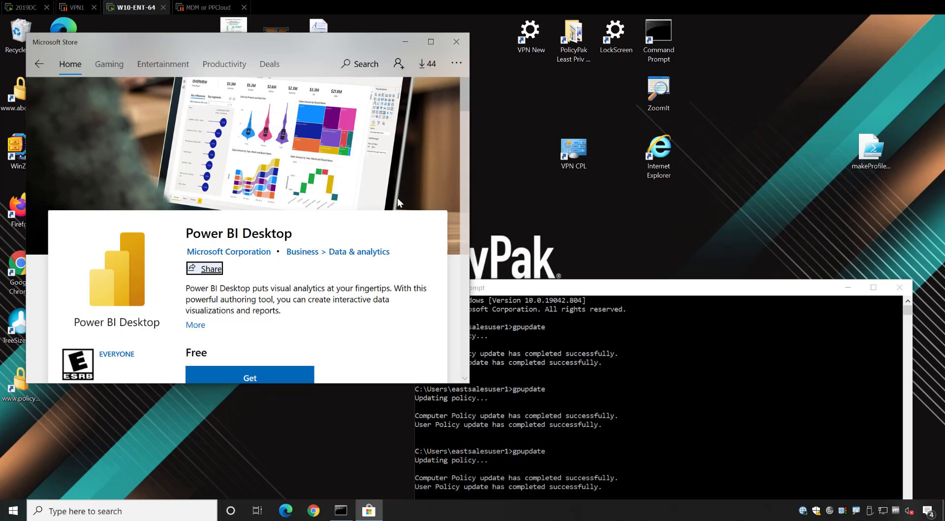
{"action": "left_click", "coordinate": [455, 43]}
{"action": "left_click", "coordinate": [583, 388]}
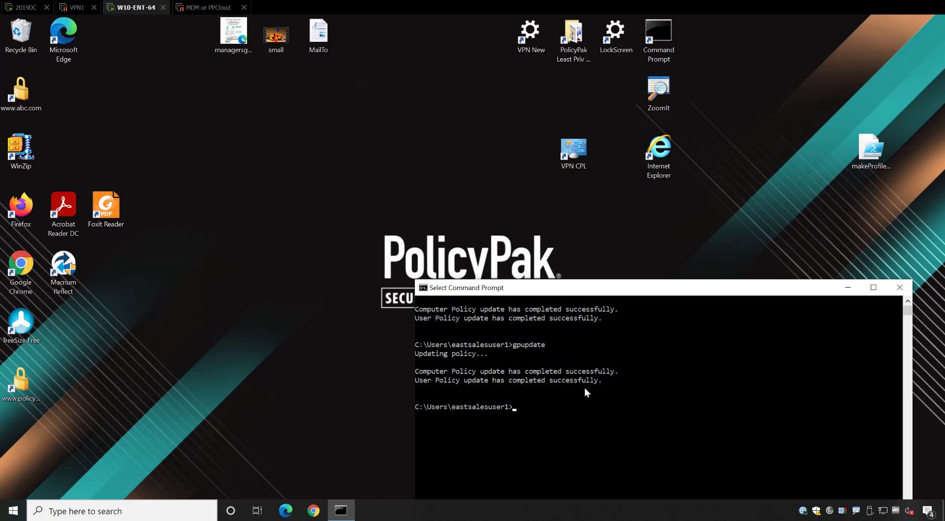
{"action": "type", "text": "cls"}
{"action": "key", "text": "Return"}
{"action": "type", "text": "gpupdate"}
{"action": "key", "text": "Return"}
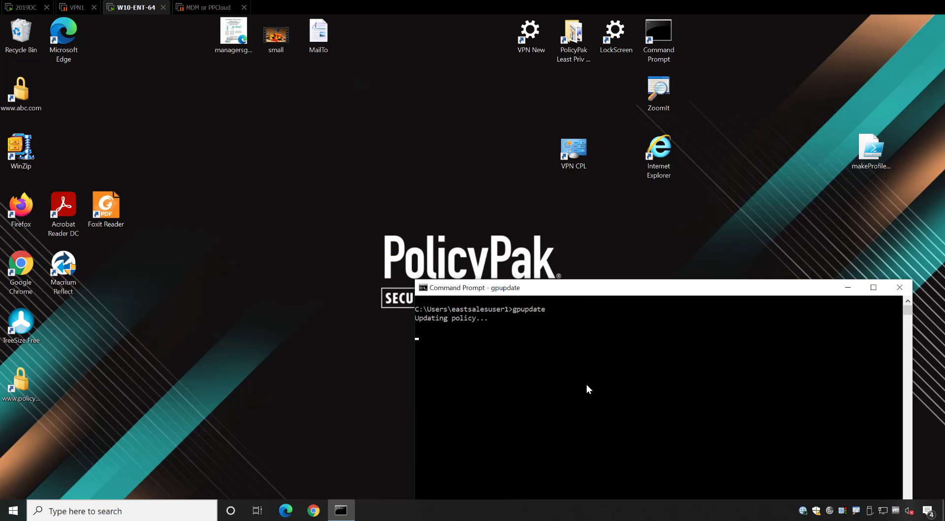
- Check the Start menu's recently added apps for Slack and Power BI Desktop, and close the Command Prompt
{"action": "key", "text": "super"}
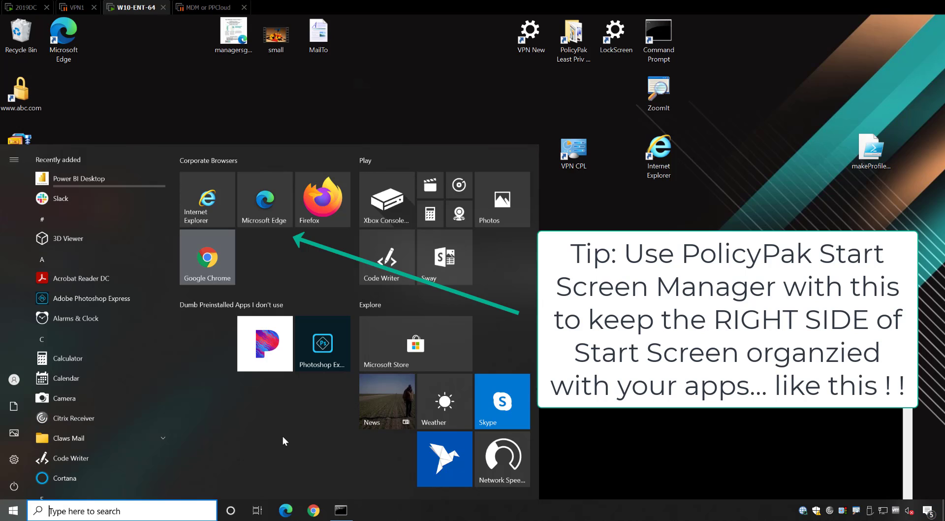
{"action": "left_click", "coordinate": [905, 201]}
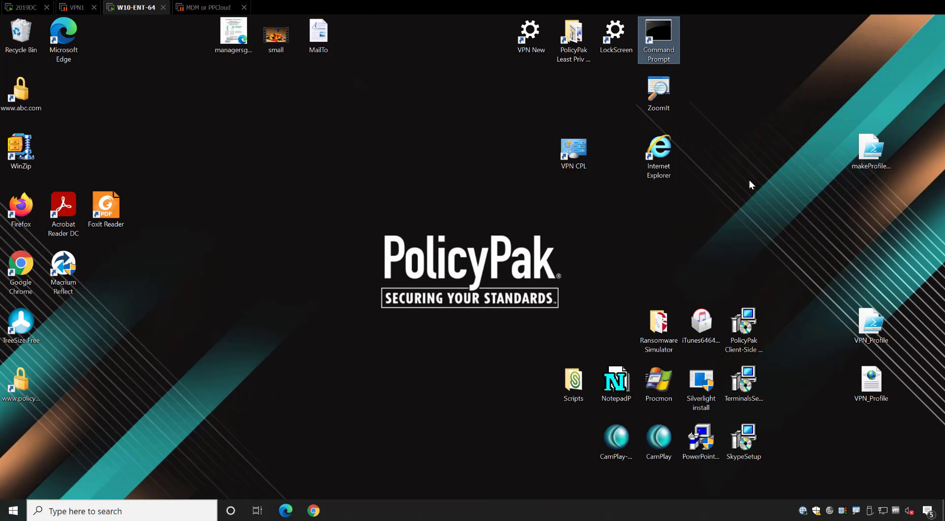
{"action": "left_click", "coordinate": [749, 179]}
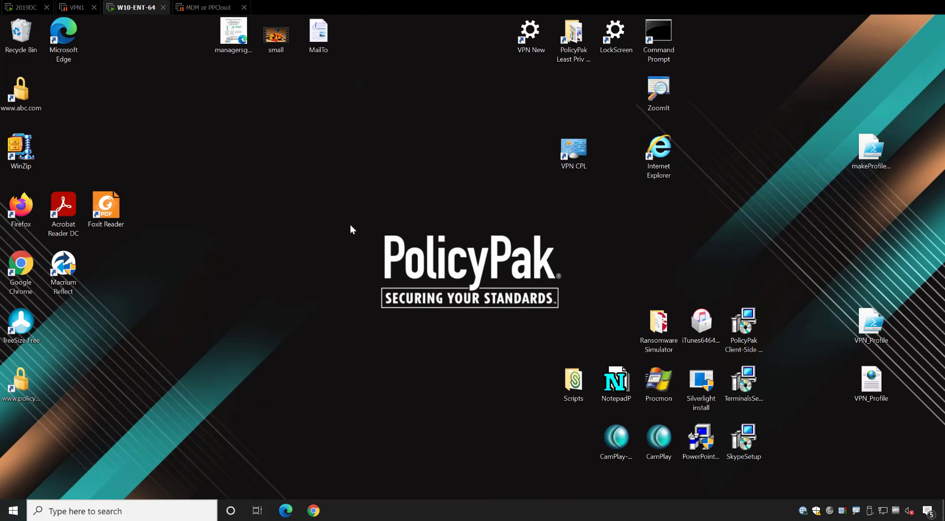